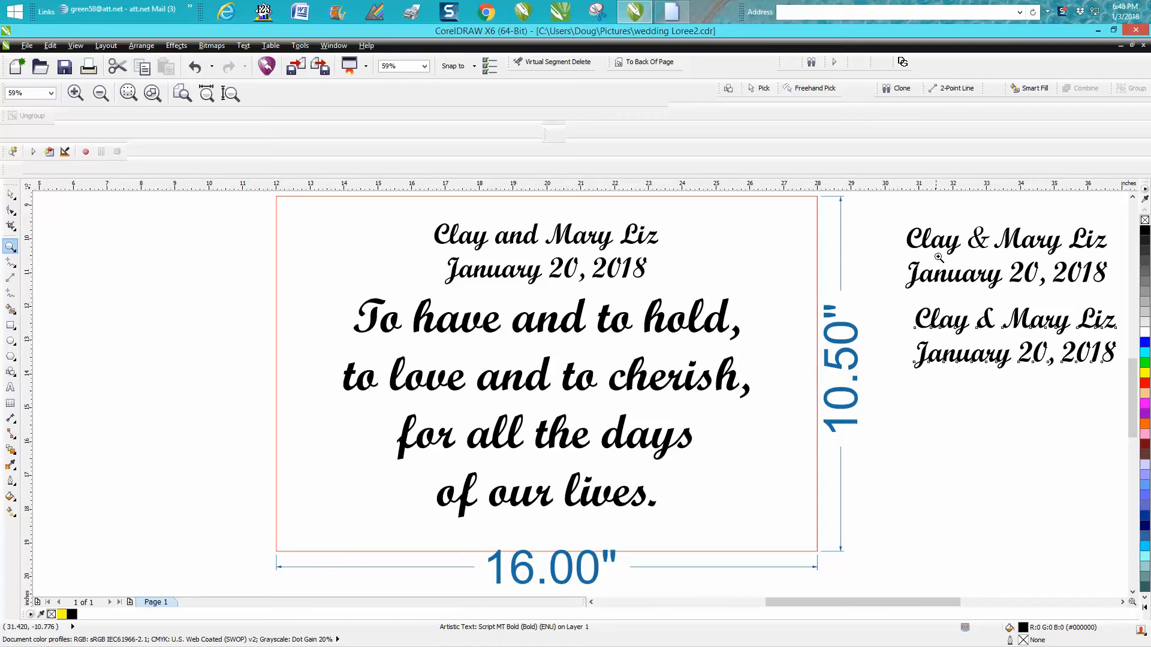
Compare the names-and-date text inside the red border with the two ampersand versions beside it, checking their lettering
left_click_drag(899, 303, 1127, 390)
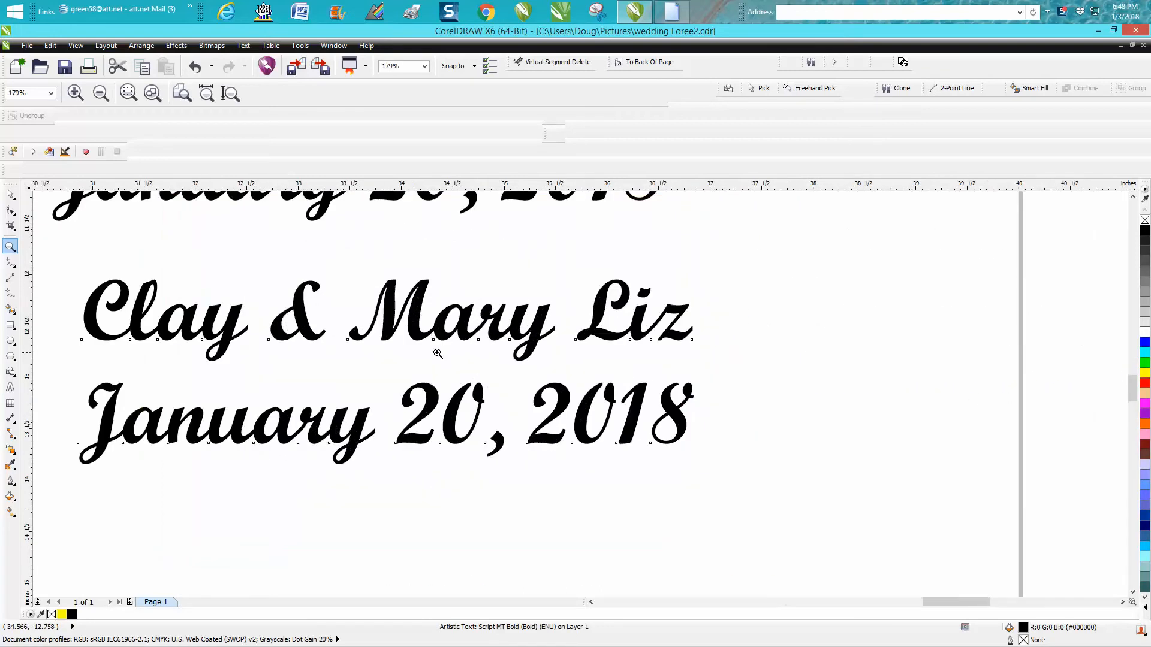
right_click(304, 318)
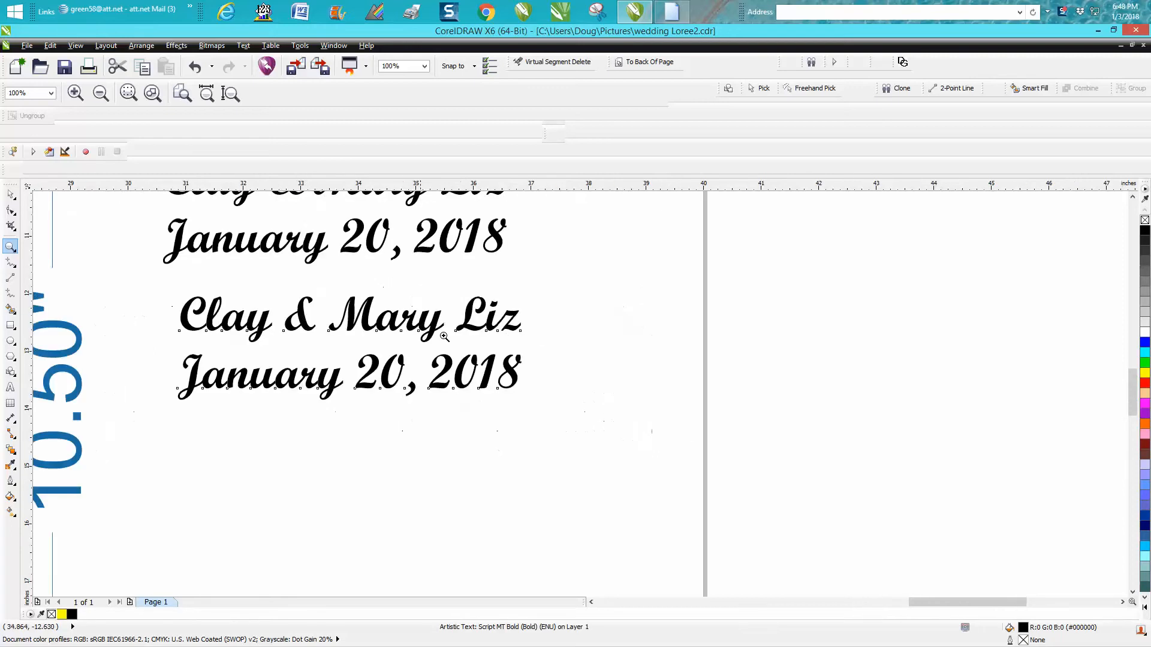
right_click(507, 342)
right_click(483, 354)
left_click_drag(174, 293, 314, 360)
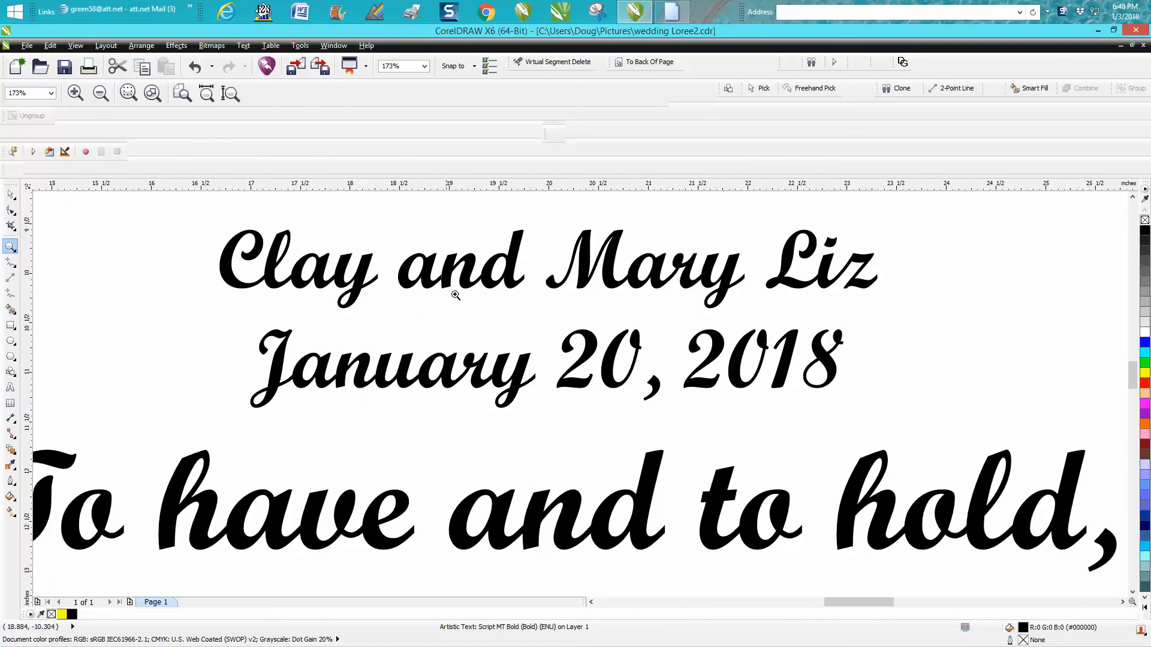
right_click(546, 297)
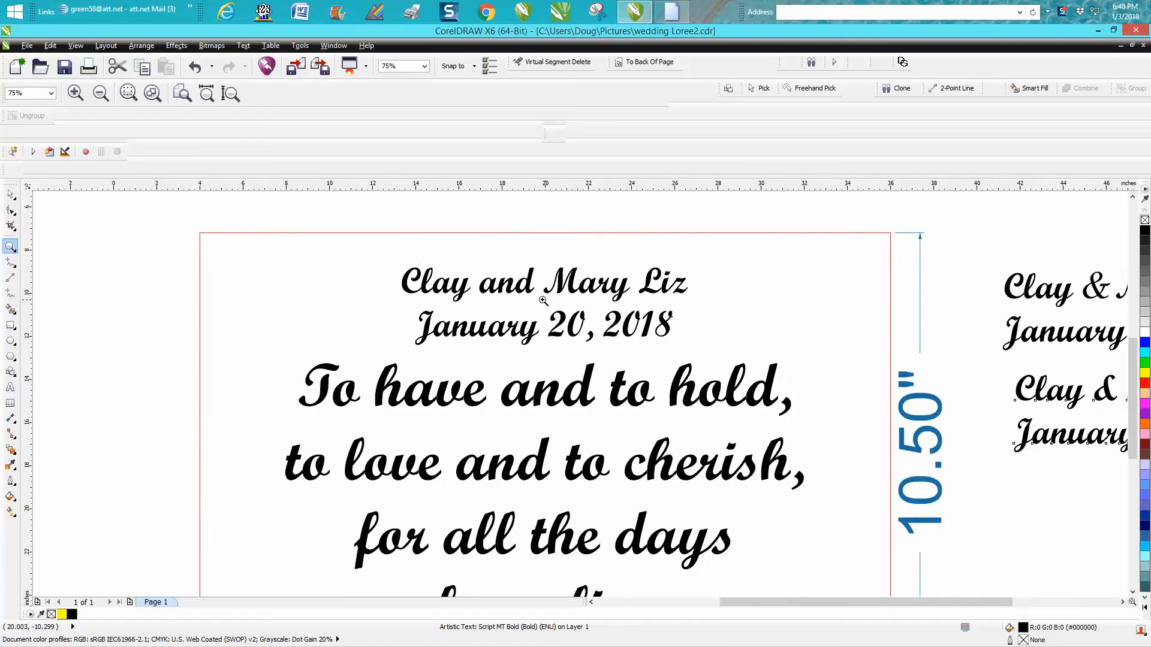
right_click(546, 301)
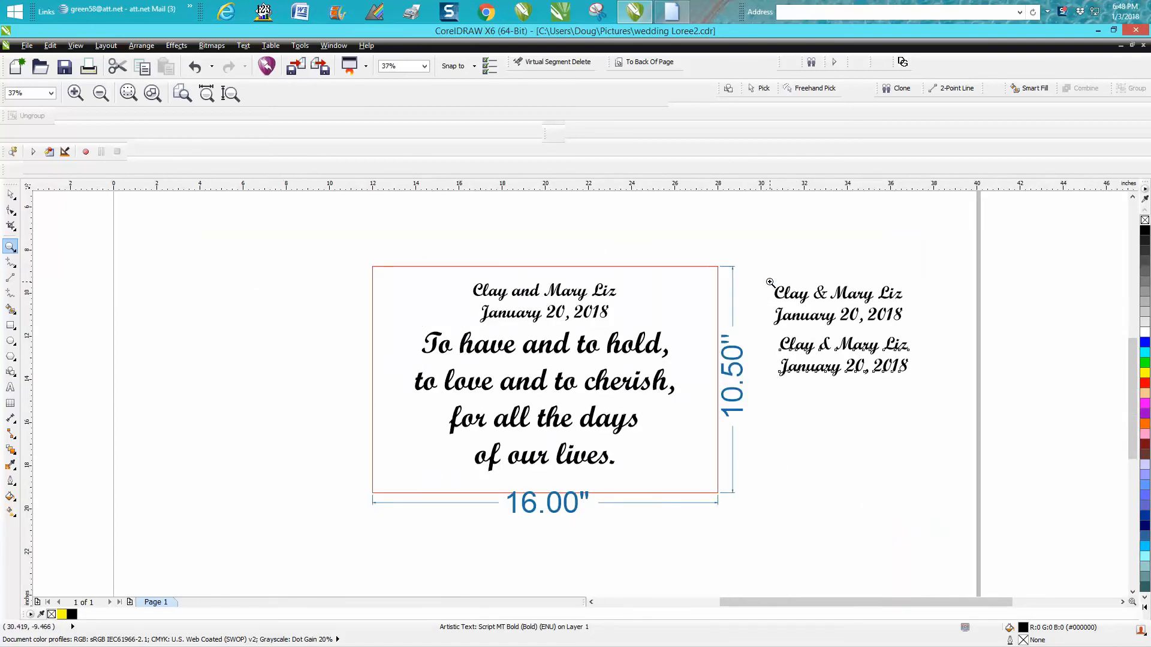
left_click_drag(768, 286, 923, 335)
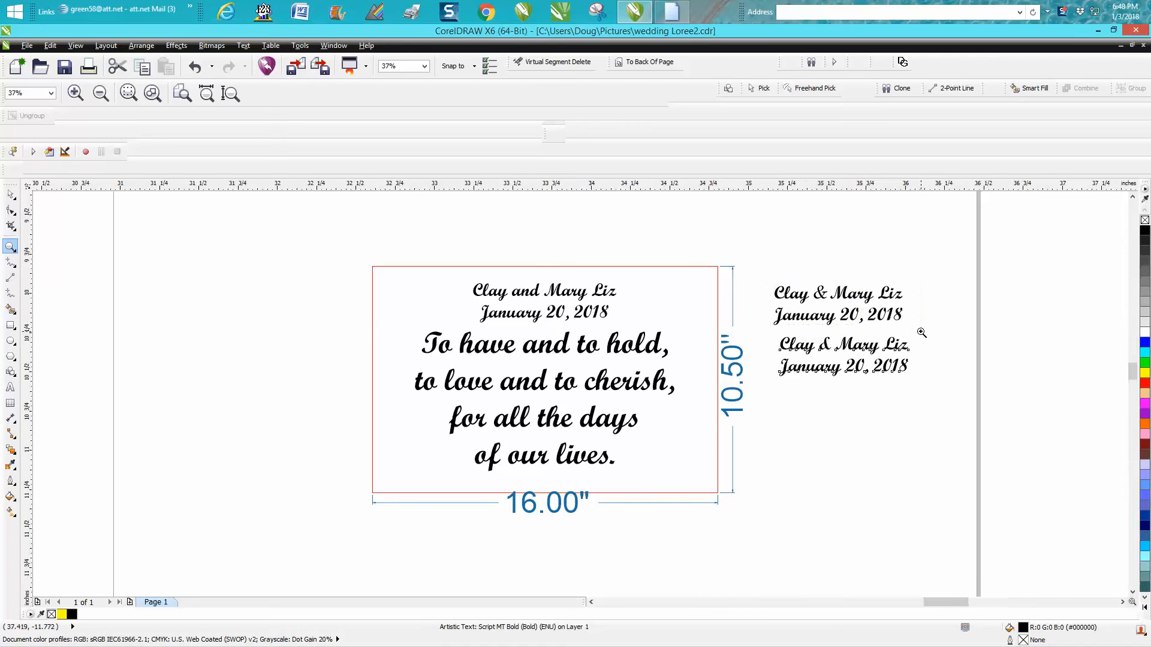
scroll(408, 314, "down", 3)
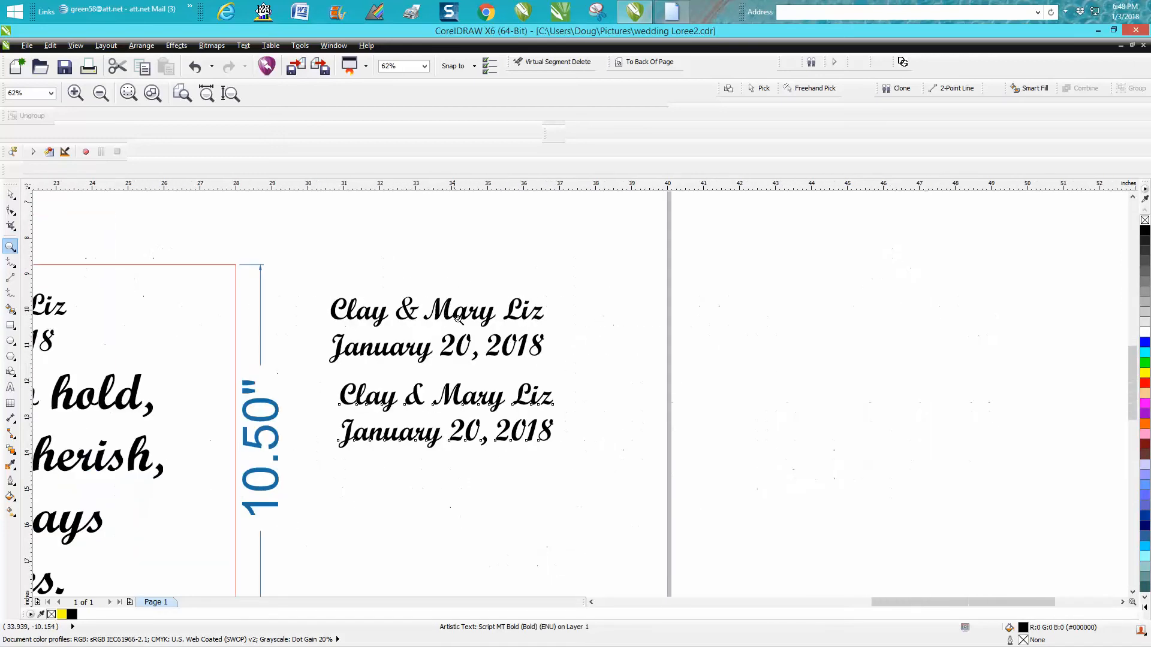
Break the lower ampersand version of the names-and-date text apart and set its ampersand to the Lucida Calligraphy font
left_click_drag(329, 375, 581, 466)
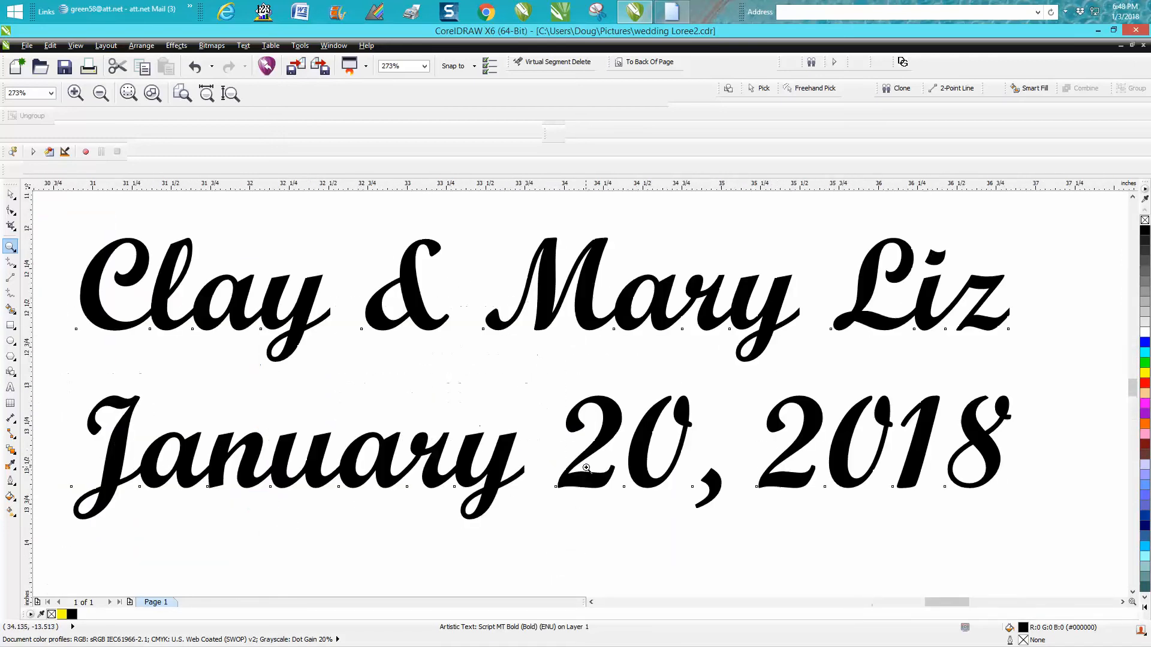
left_click(10, 194)
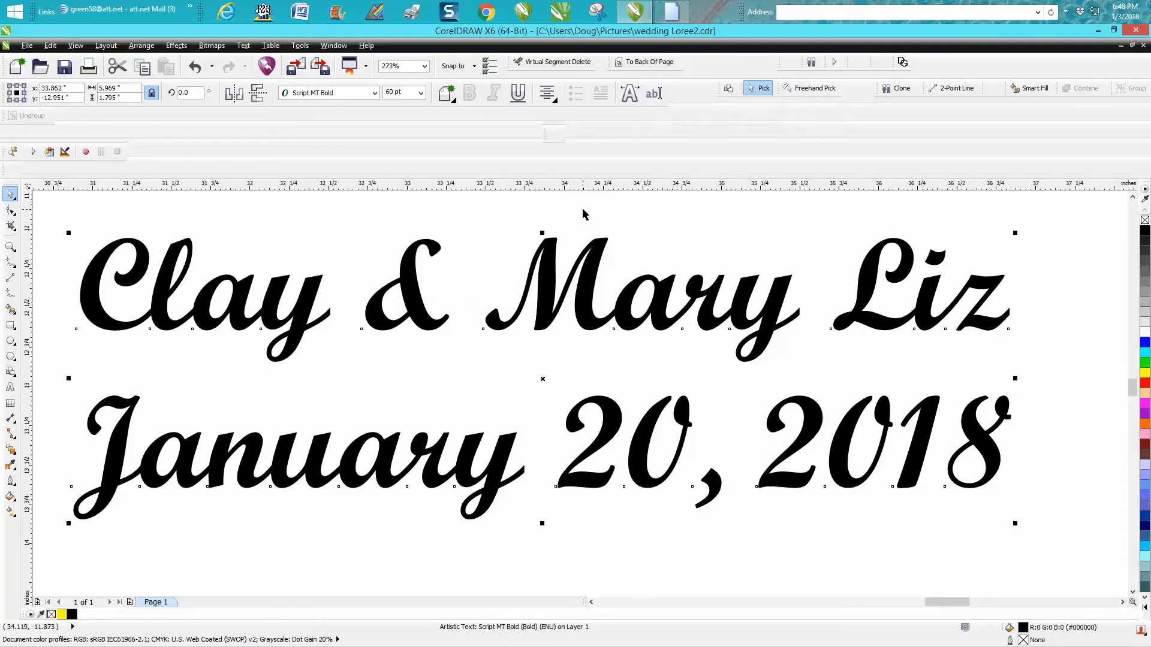
key("ctrl+k")
key("ctrl+k")
left_click(375, 94)
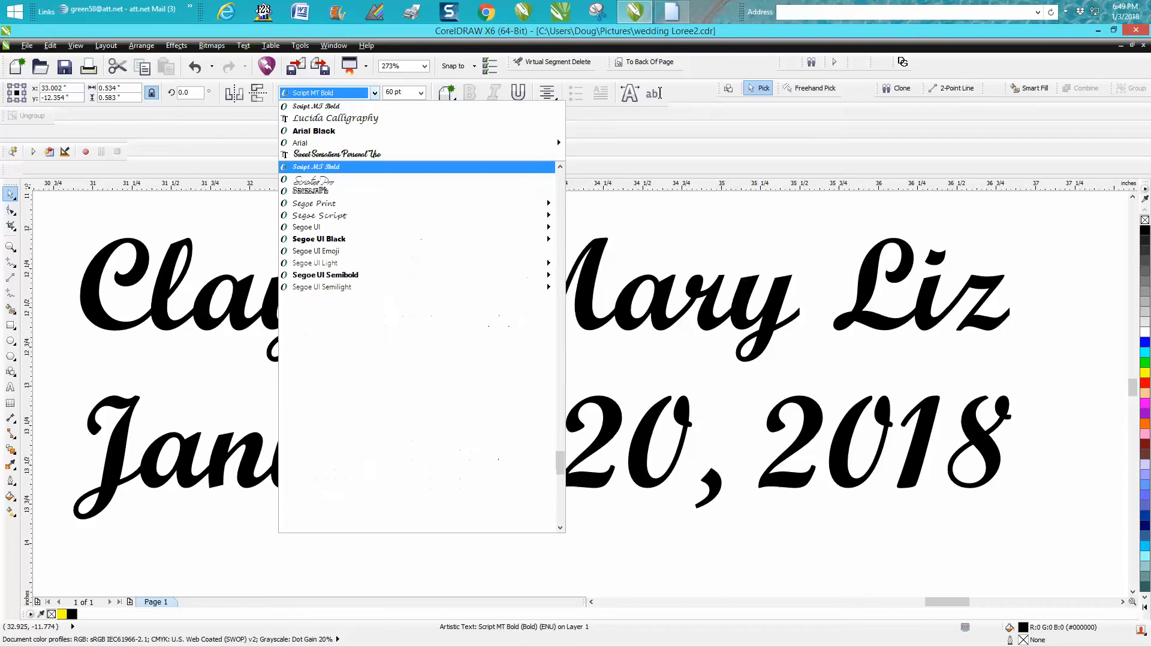
left_click(368, 123)
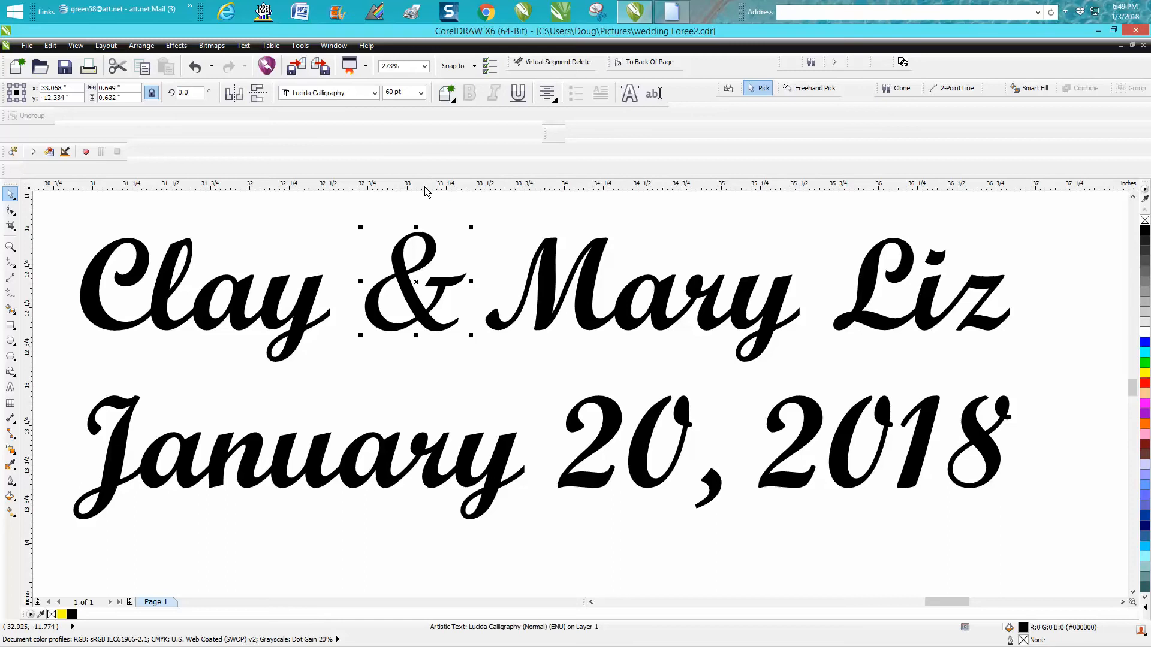
key("Escape")
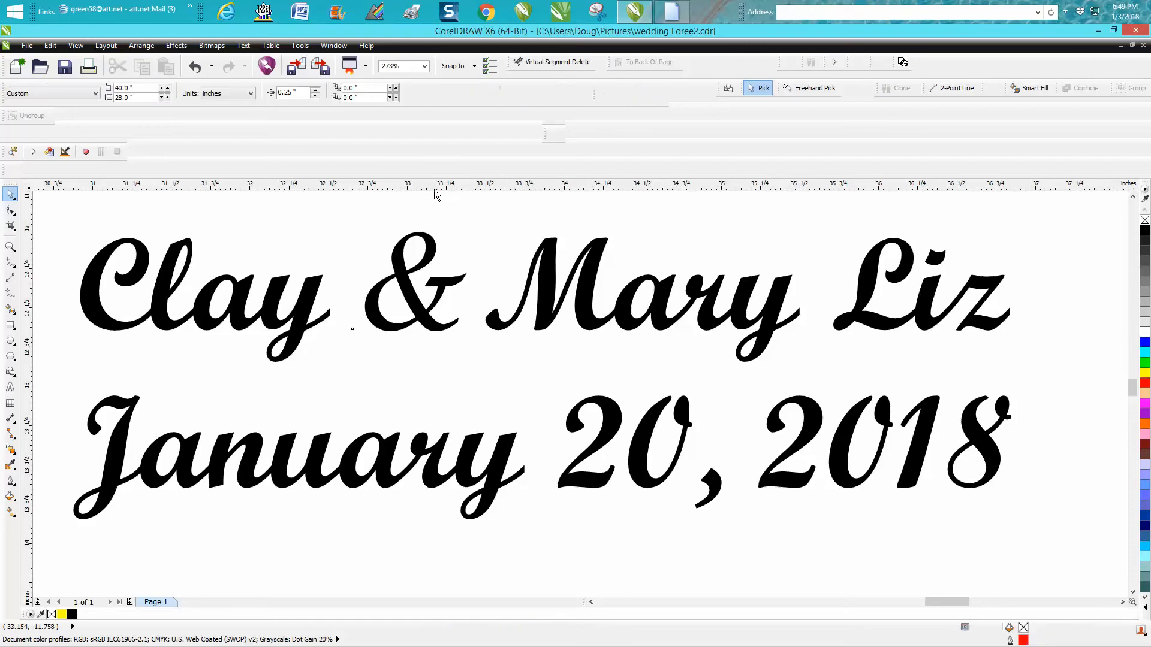
Add horizontal guidelines at the names line's capital height and baseline, and scale the ampersand proportionally to fit between them, about 0.59 in tall
left_click(441, 238)
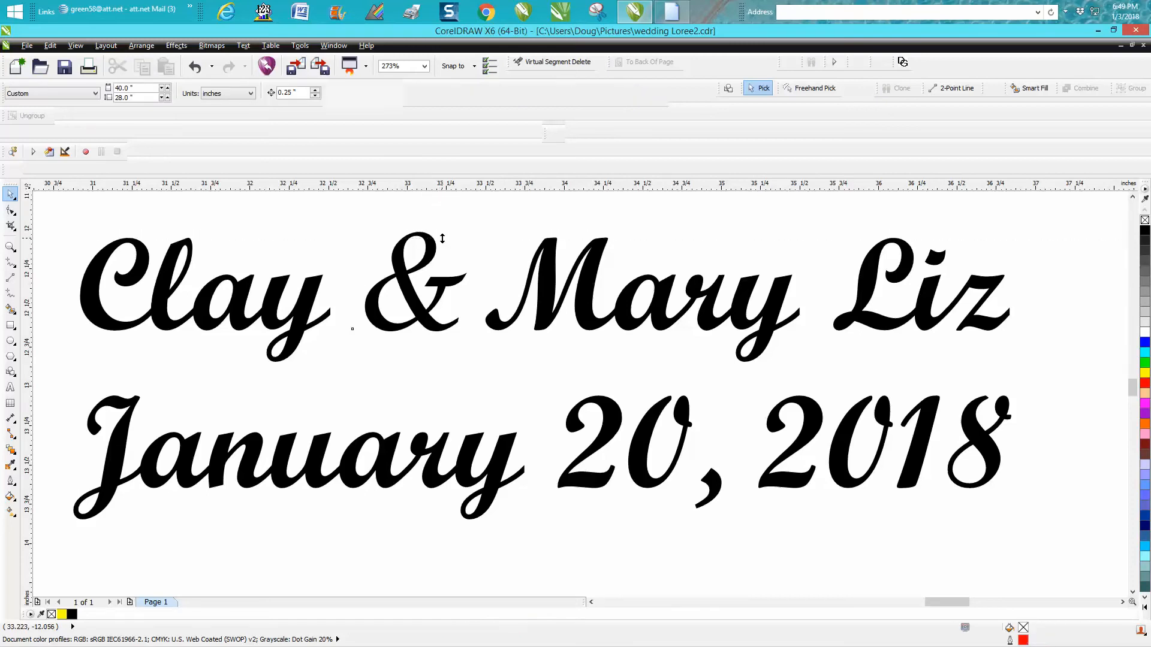
left_click_drag(445, 191, 452, 329)
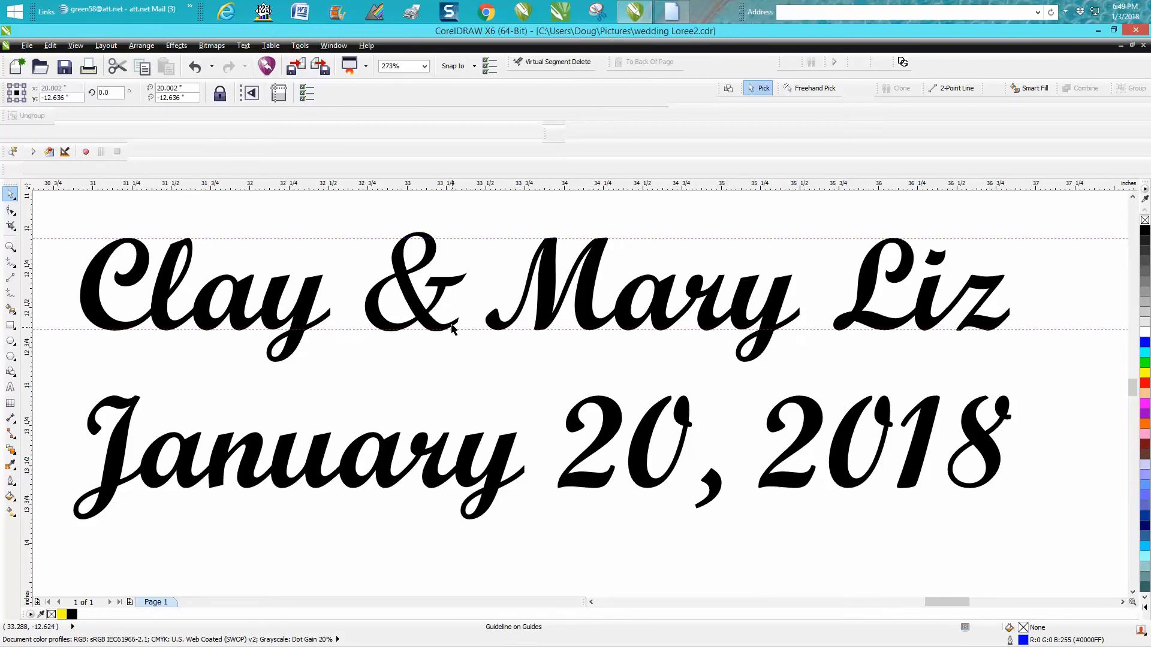
left_click(427, 264)
left_click_drag(470, 228, 478, 236)
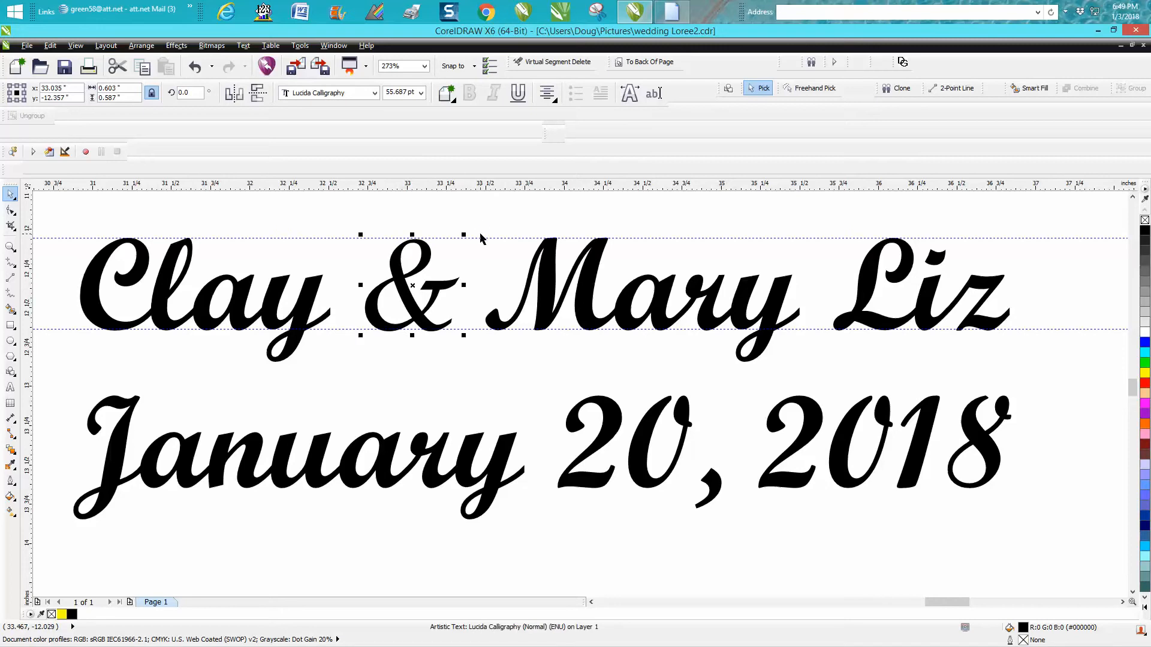
Delete the upper and lower horizontal guidelines around the names line
left_click(480, 225)
left_click(484, 238)
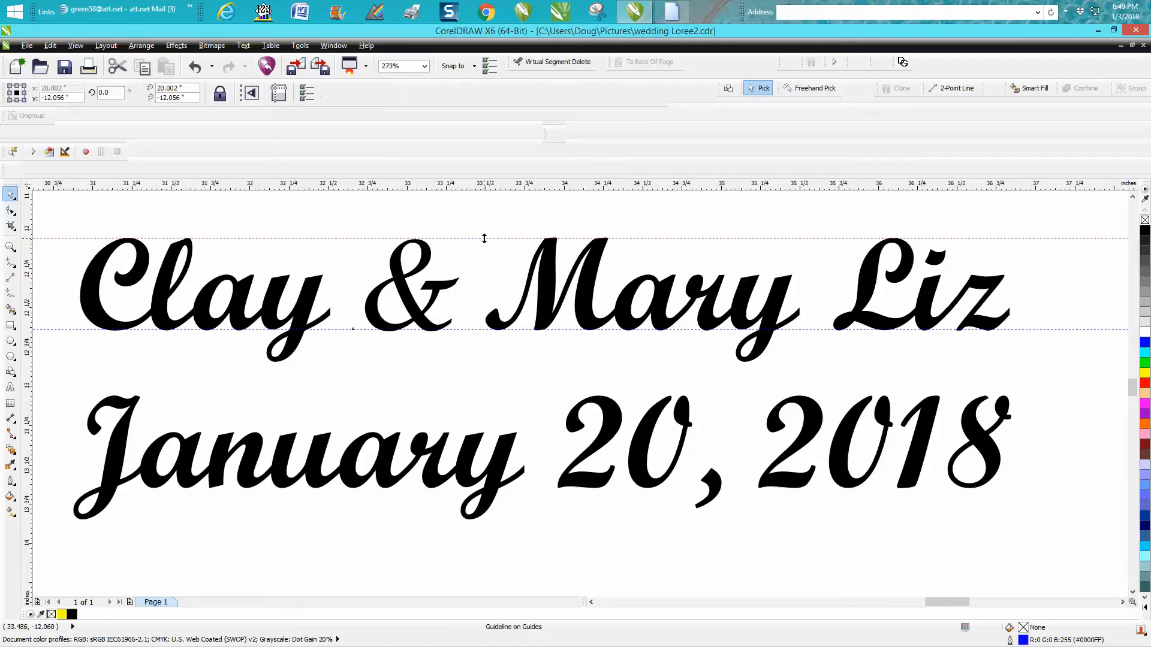
key("Delete")
left_click(466, 329)
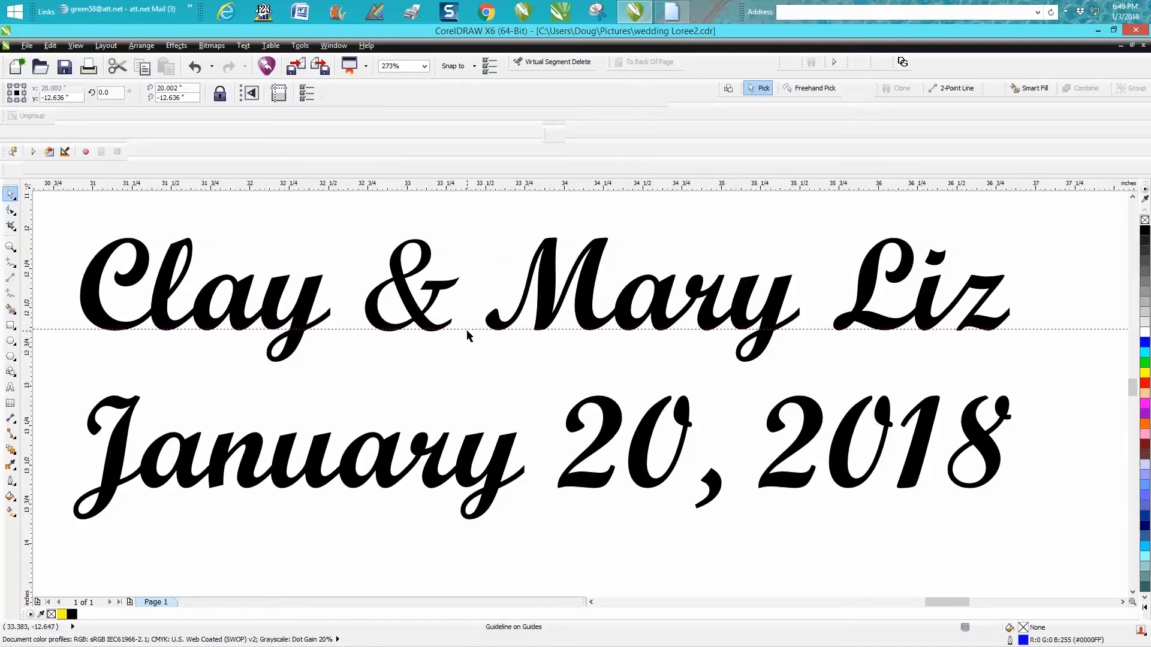
key("Delete")
Select all pieces of the edited ampersand text and move them over the border's top edge, centred at about x 20.56, y -8.15 in
scroll(458, 318, "down", 4)
left_click_drag(354, 286, 658, 403)
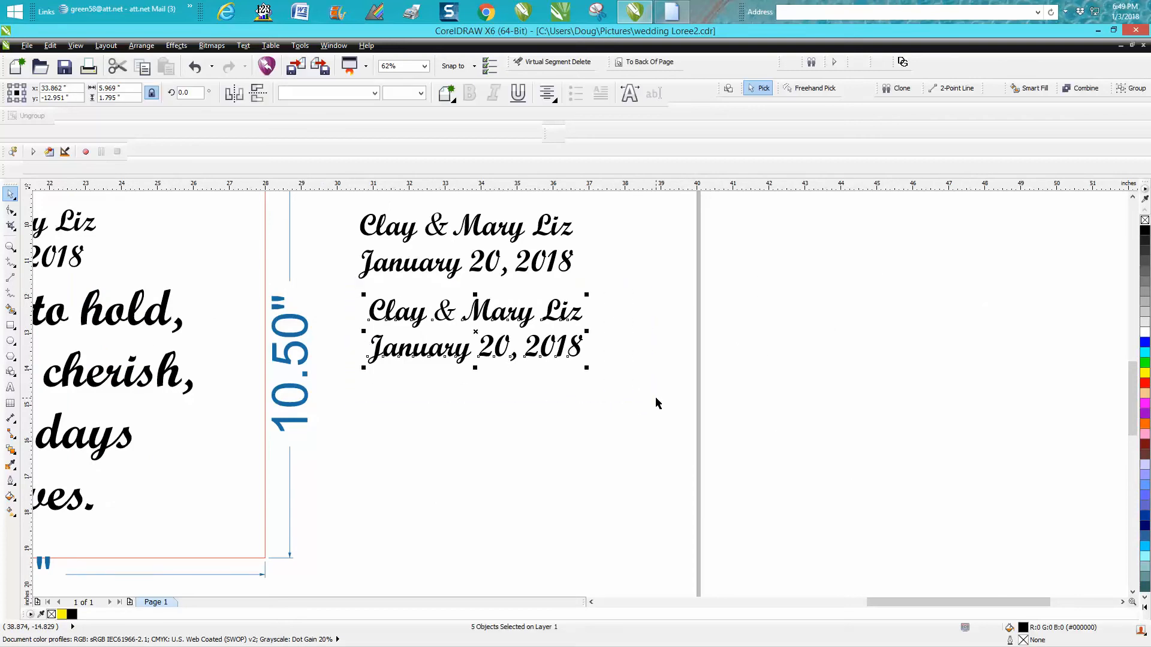
scroll(456, 363, "down", 2)
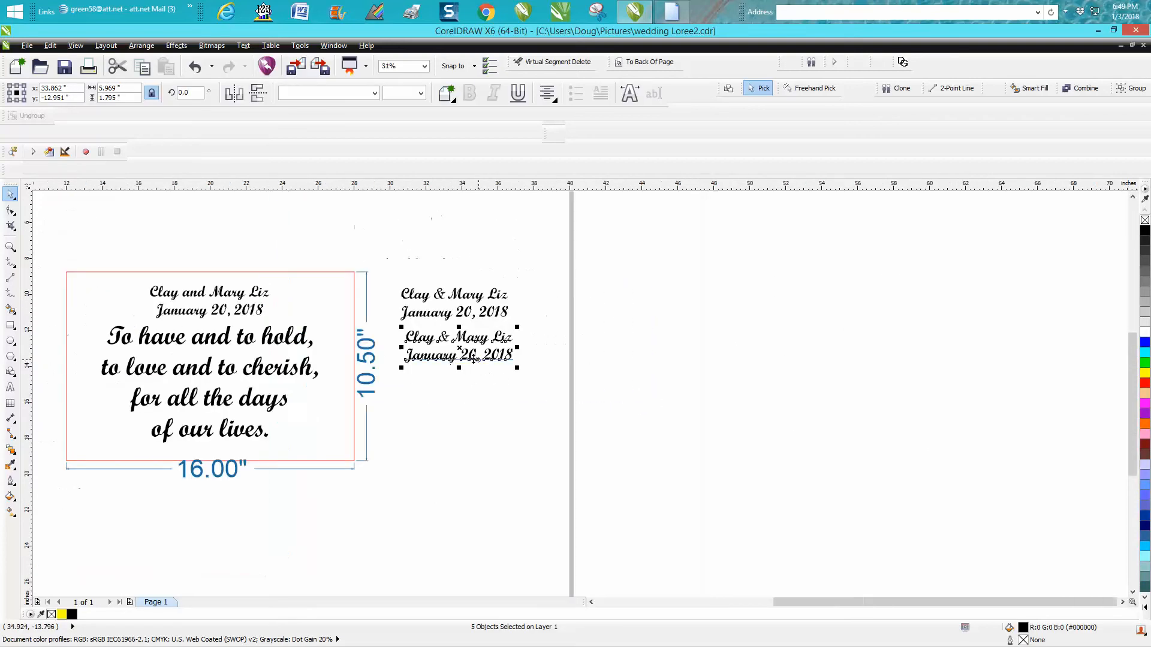
left_click_drag(460, 347, 221, 259)
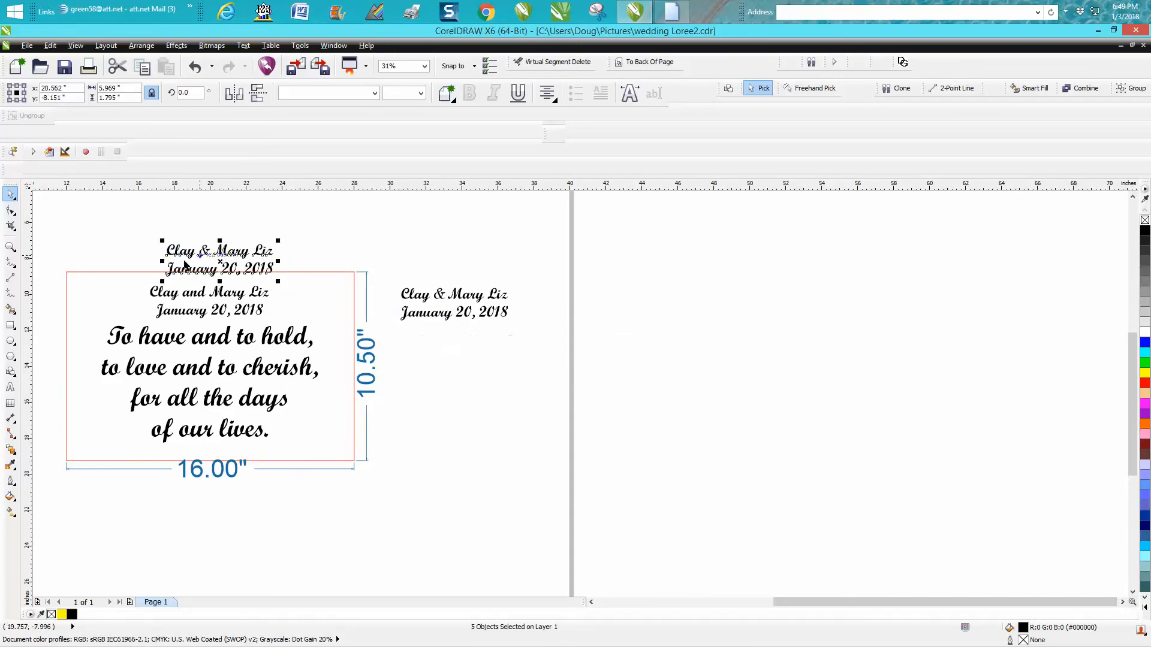
Give the original names-and-date text inside the border a yellow outline and remove its fill
left_click(10, 246)
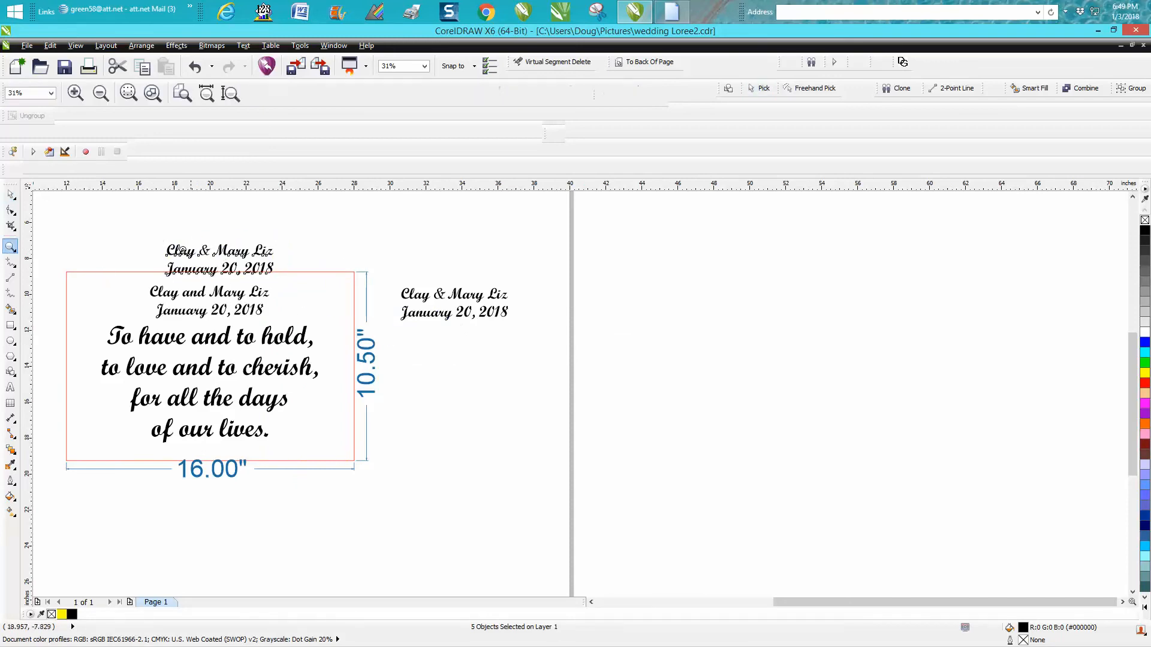
left_click_drag(108, 234, 416, 423)
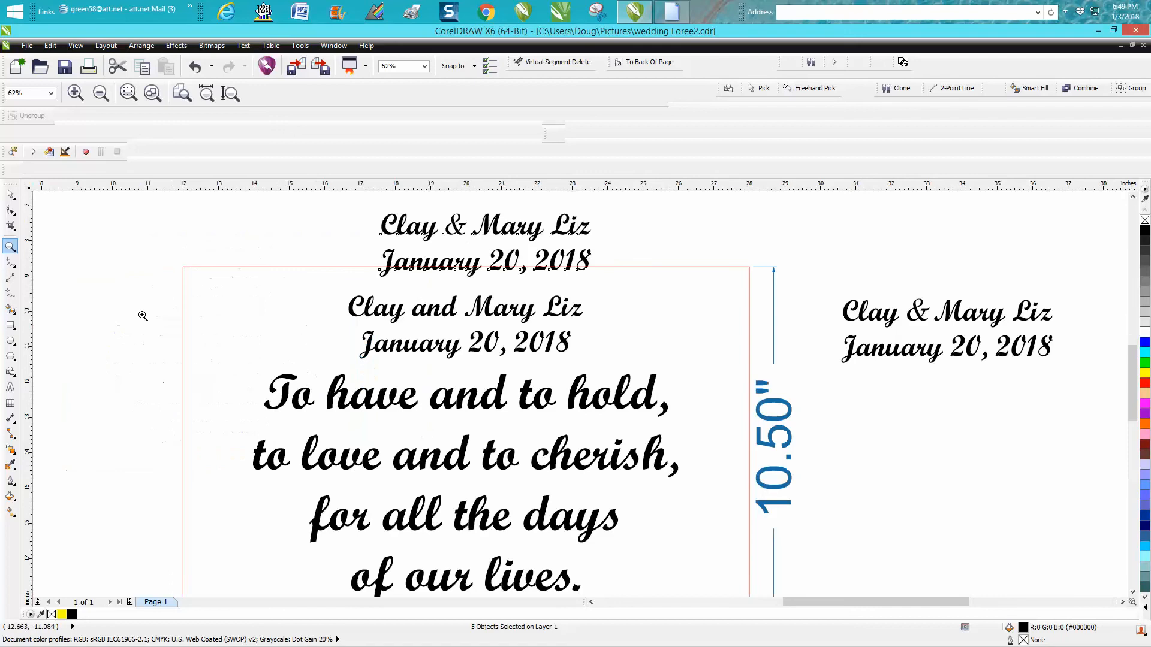
left_click(11, 194)
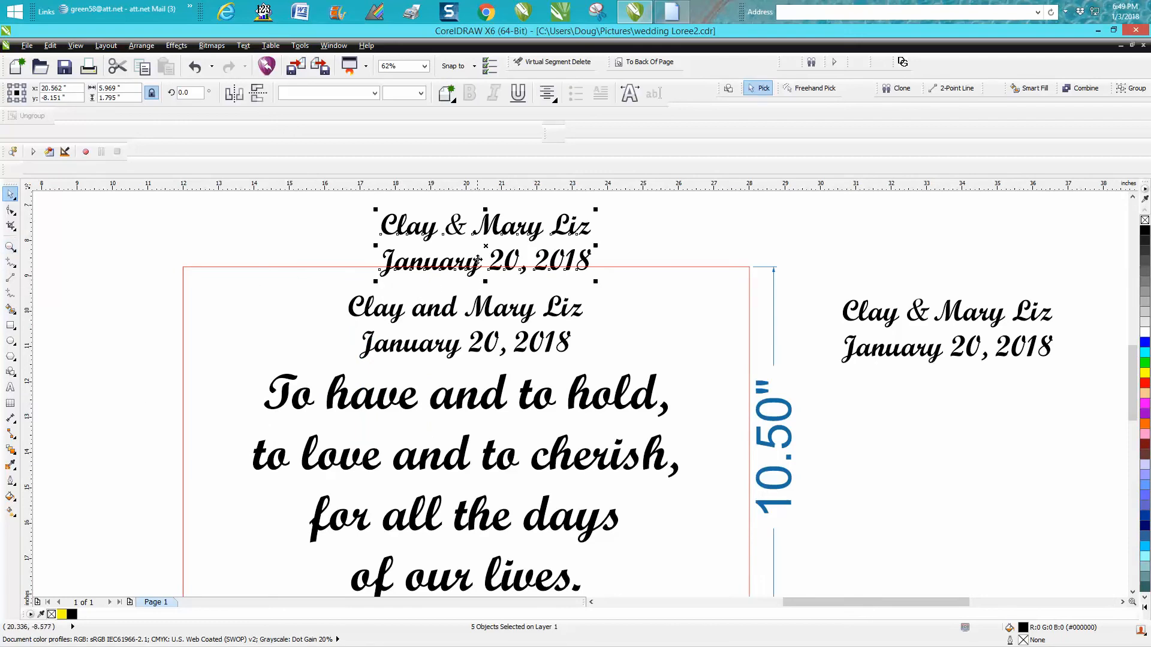
left_click(527, 320)
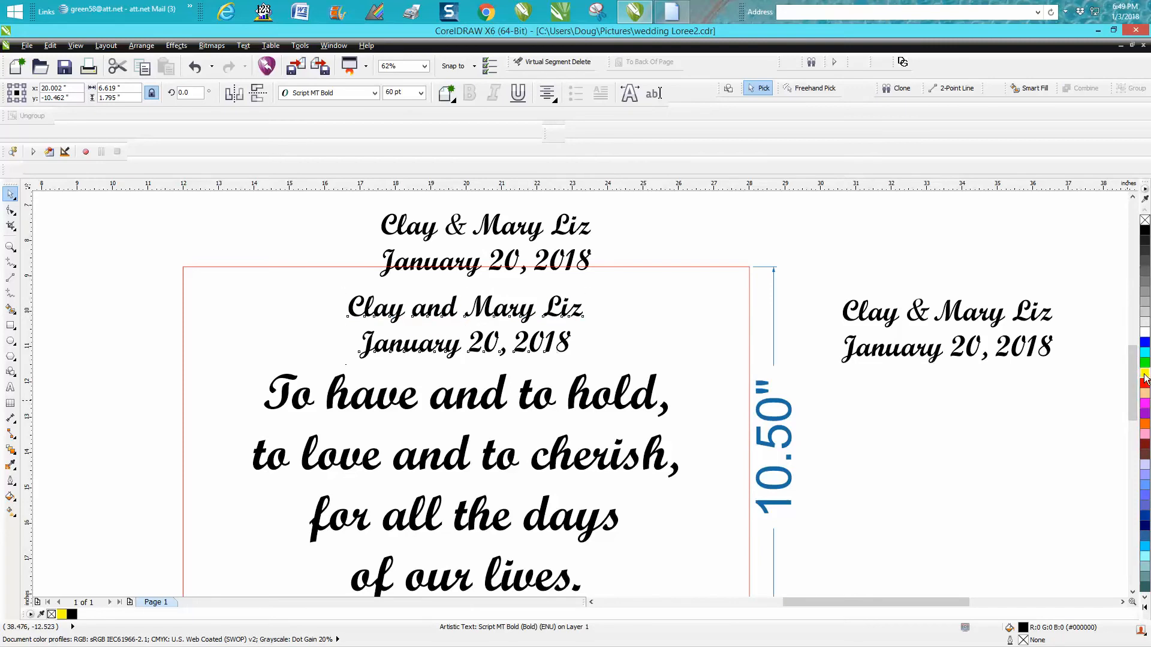
right_click(1144, 375)
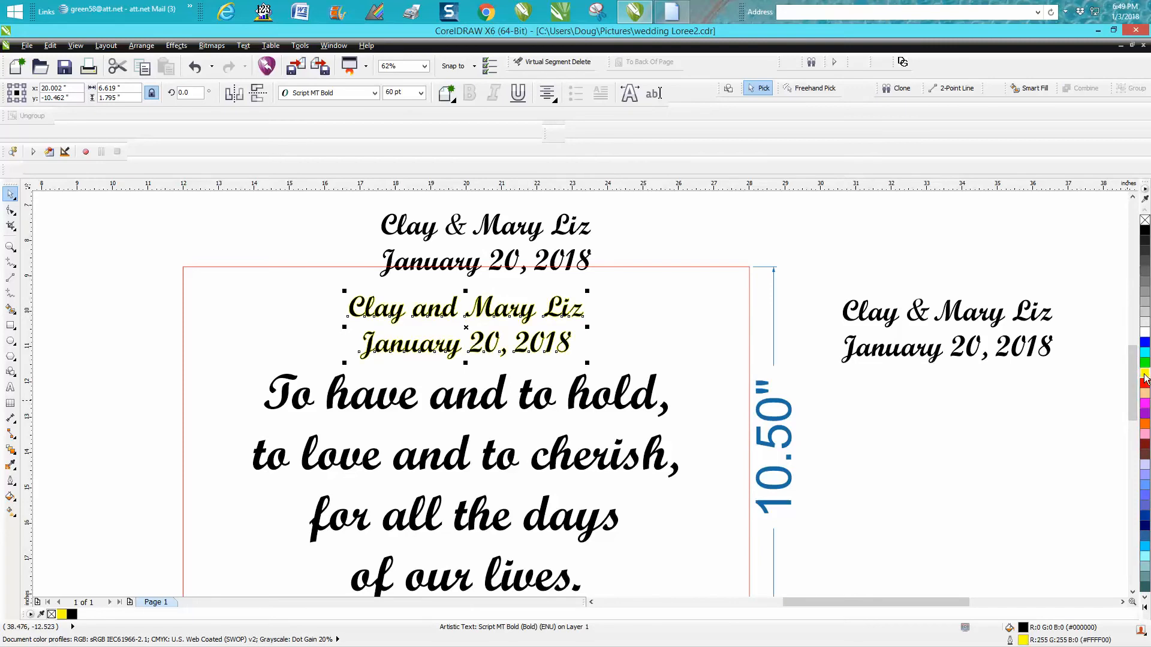
left_click(1144, 220)
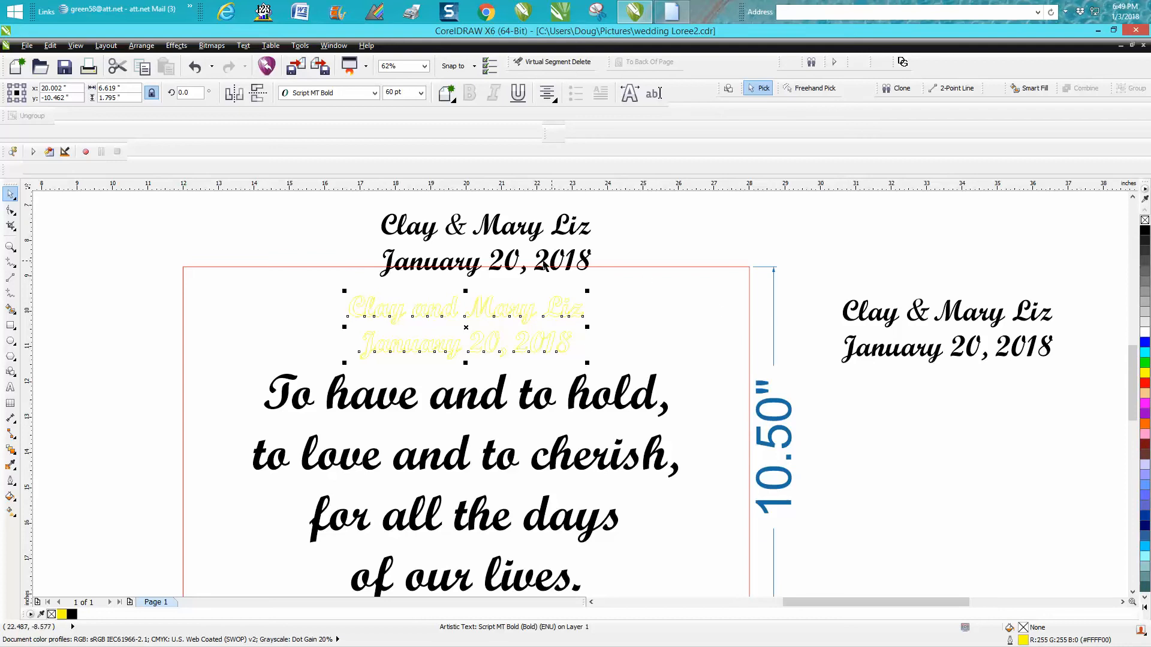
Try placing the edited ampersand text over the yellow-outlined original, centred at about x 20.04, y -10.46 in
left_click(519, 257)
left_click_drag(370, 211, 634, 293)
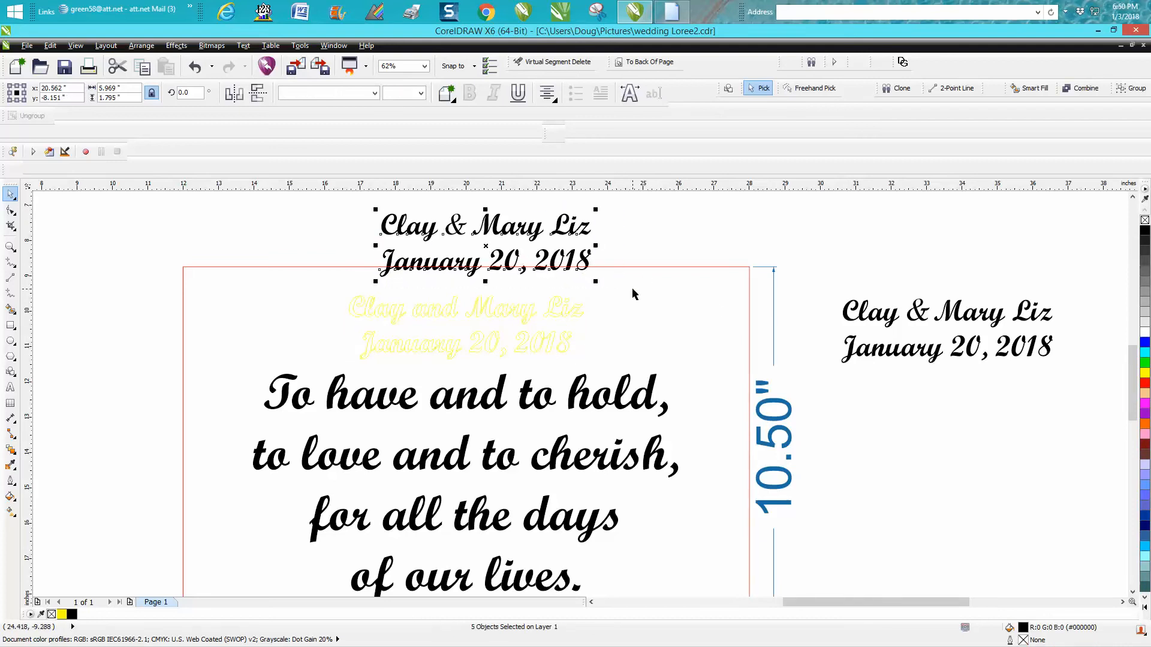
left_click_drag(484, 246, 466, 327)
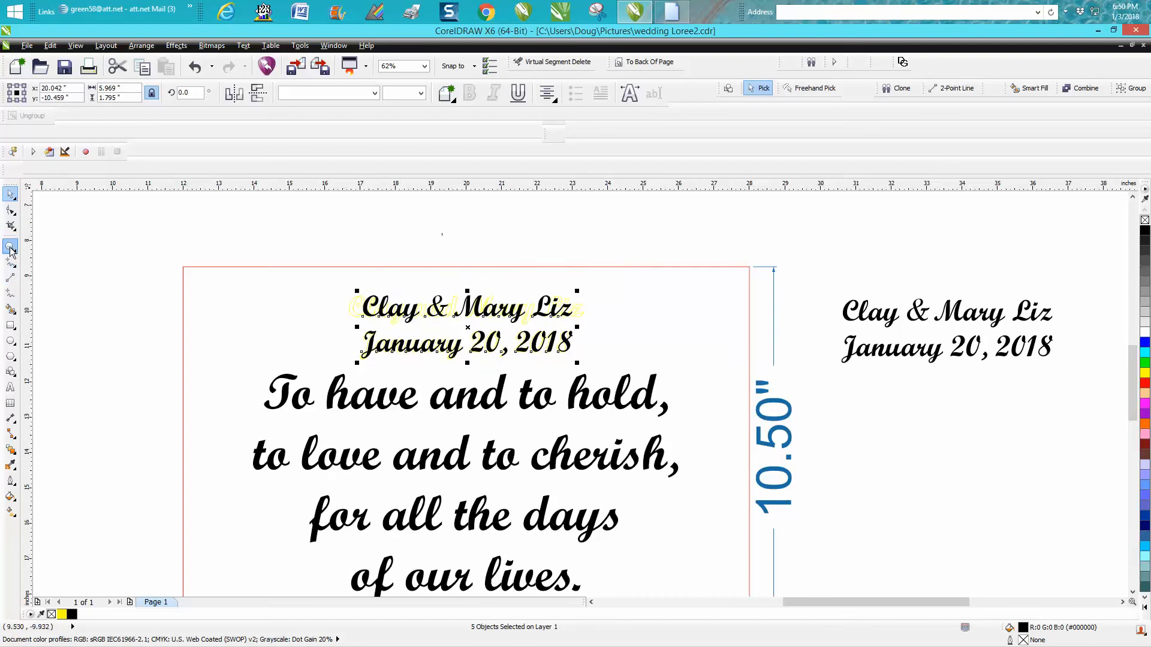
left_click(11, 250)
left_click_drag(332, 277, 653, 387)
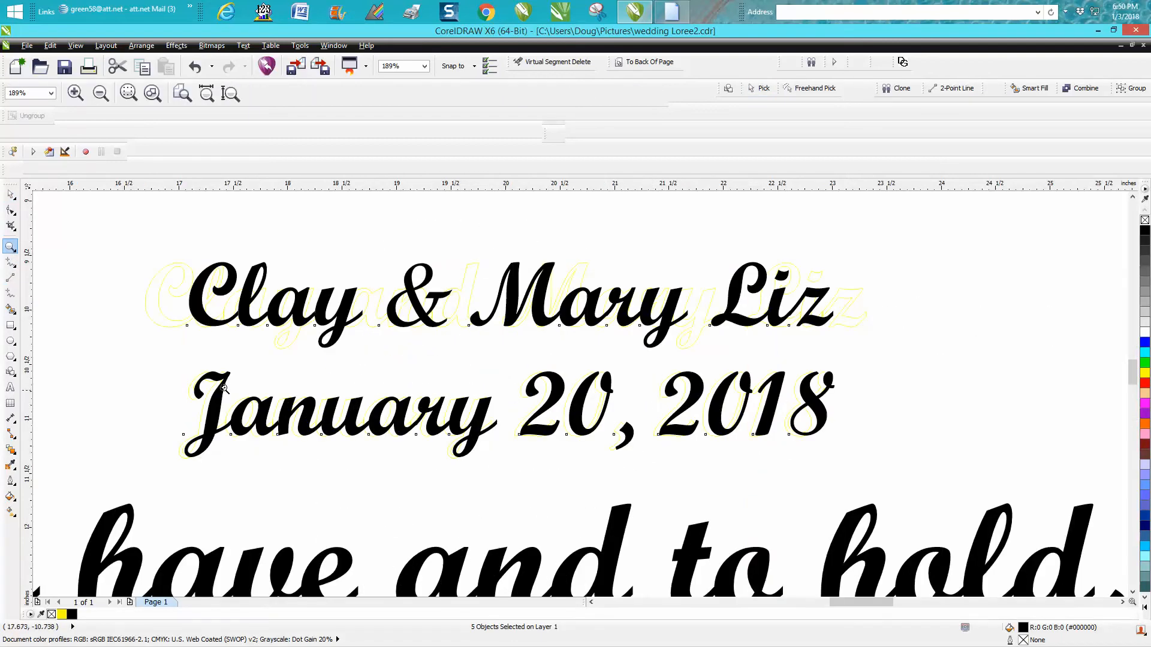
Undo the accidental shift of the red border rectangle and the placement of the ampersand text over the outlined original
left_click(10, 194)
left_click(872, 304)
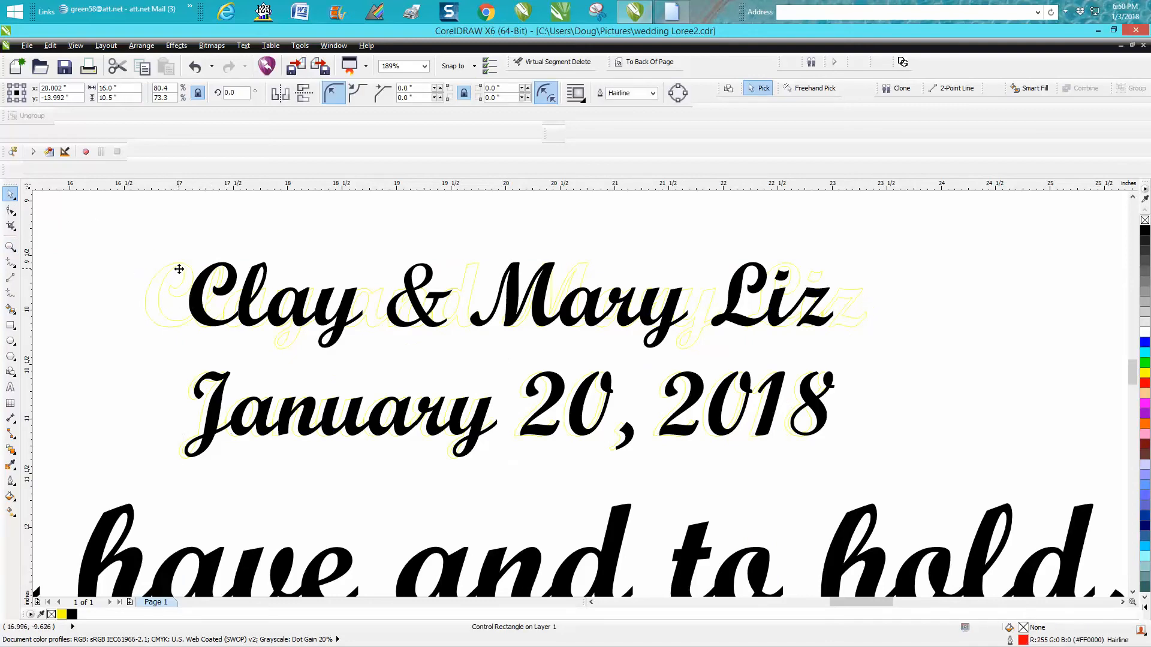
left_click_drag(235, 277, 265, 247)
scroll(338, 275, "down", 2)
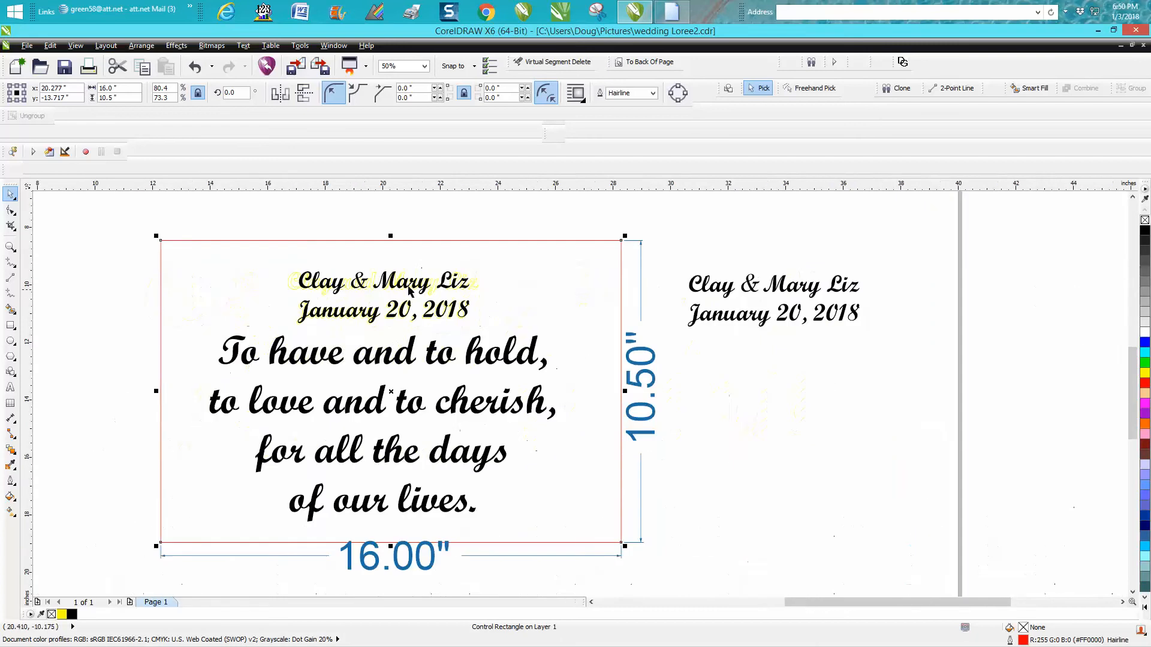
left_click(195, 68)
left_click(196, 67)
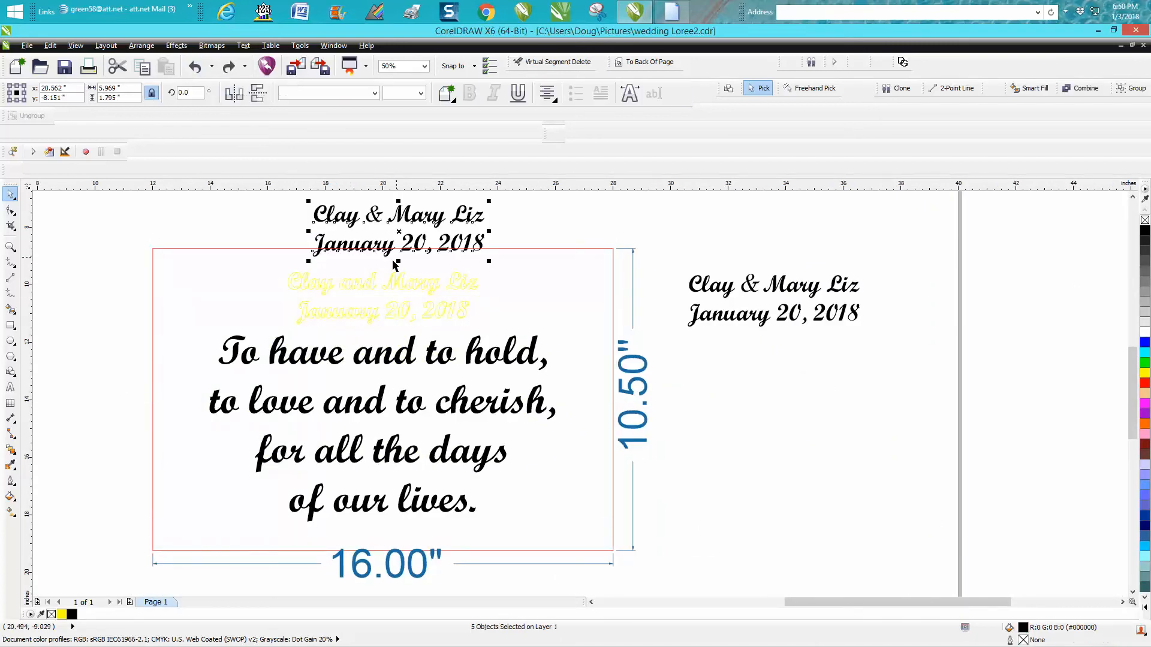
Fill the yellow-outlined original names-and-date text inside the border with solid yellow
left_click(613, 290)
left_click_drag(248, 243, 497, 329)
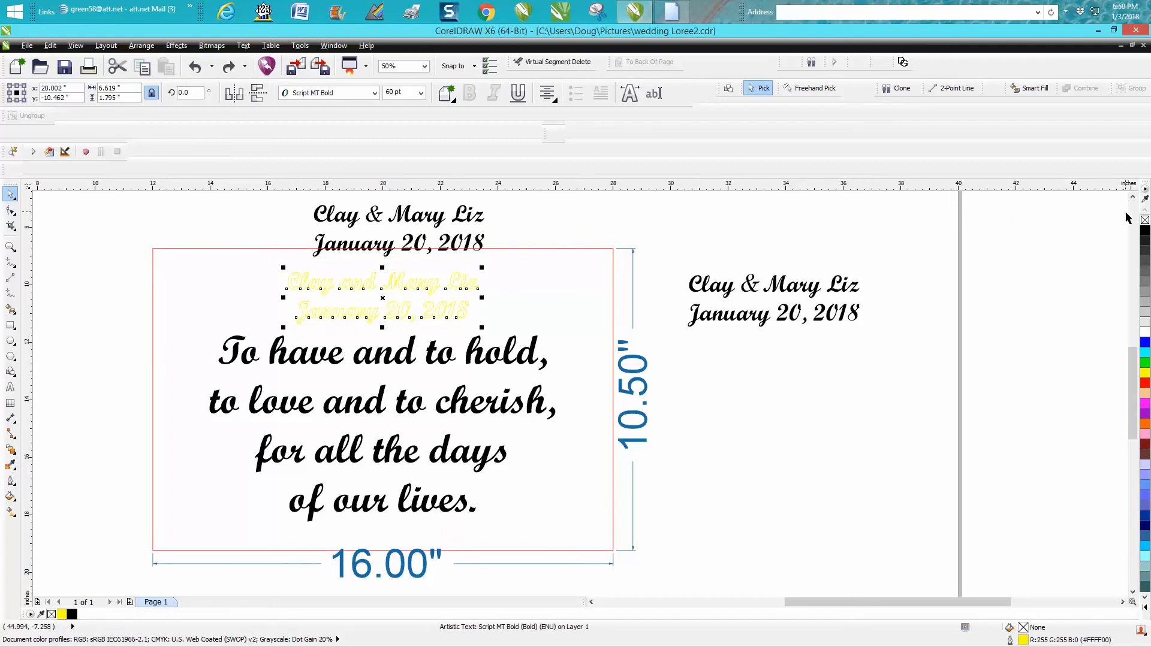
left_click(1145, 373)
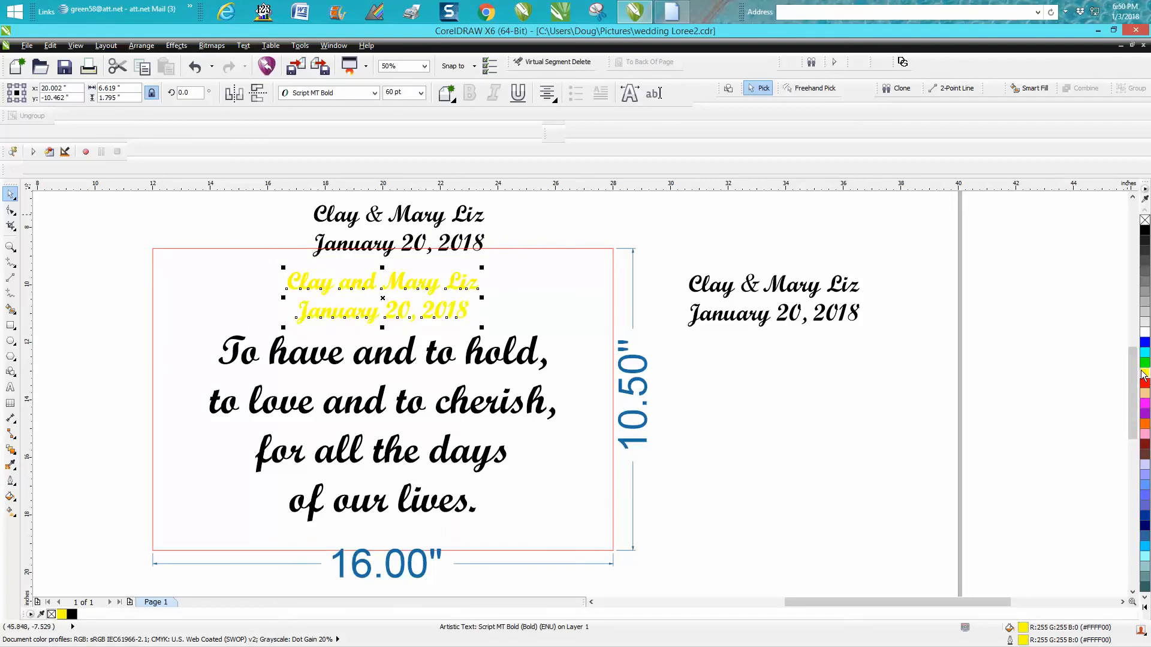
left_click(10, 246)
left_click_drag(267, 199, 561, 343)
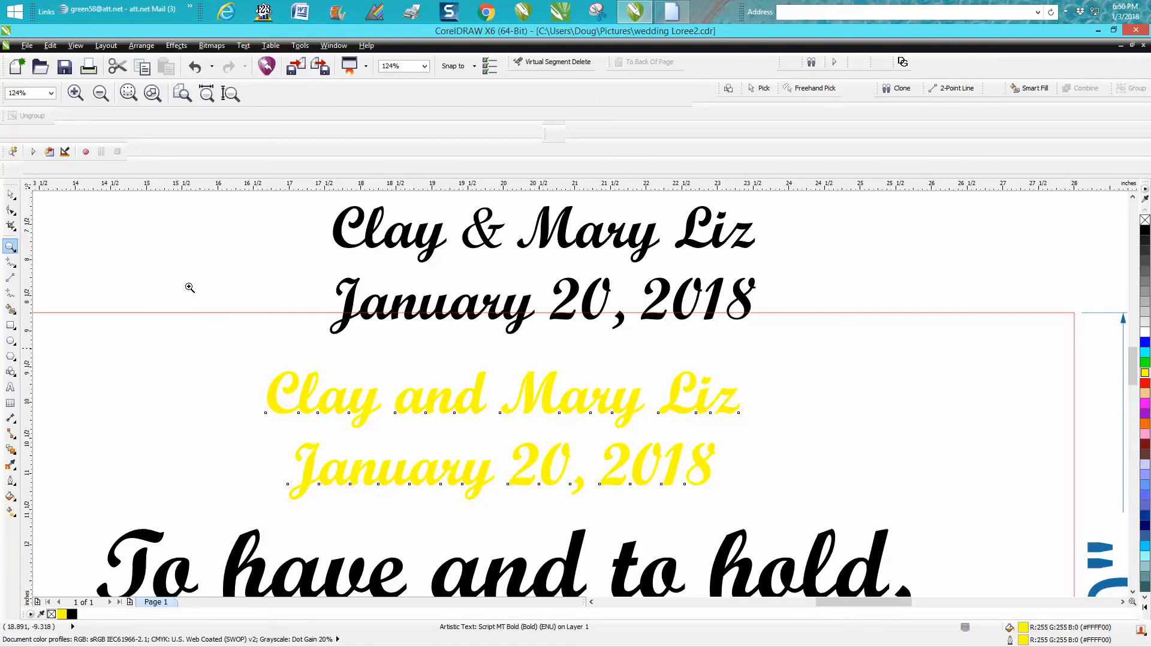
Group the five pieces of the ampersand text and move the group over the yellow reference, centred at about x 19.98, y -10.49 in
left_click(10, 194)
left_click(478, 251)
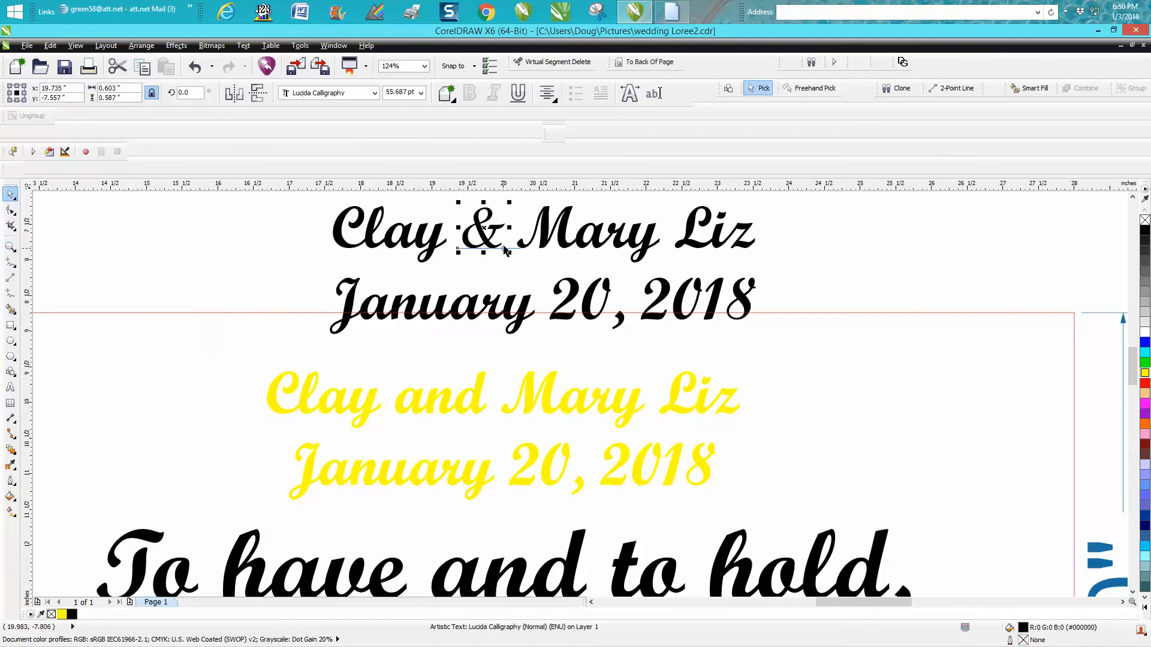
left_click_drag(319, 240, 782, 375)
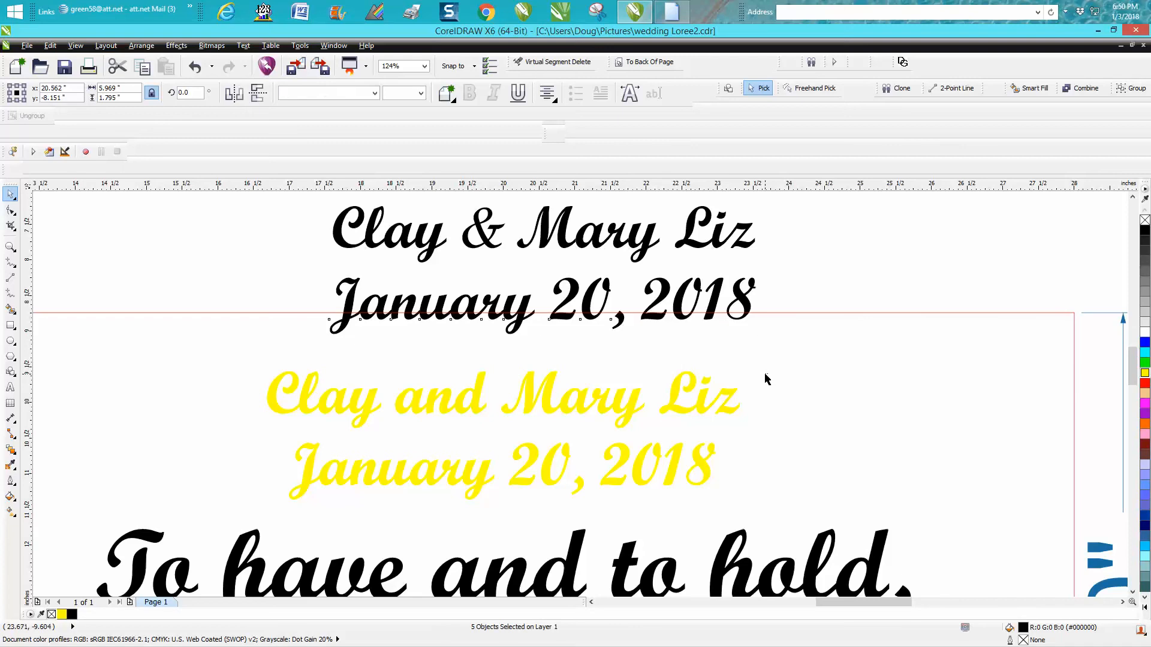
key("ctrl+g")
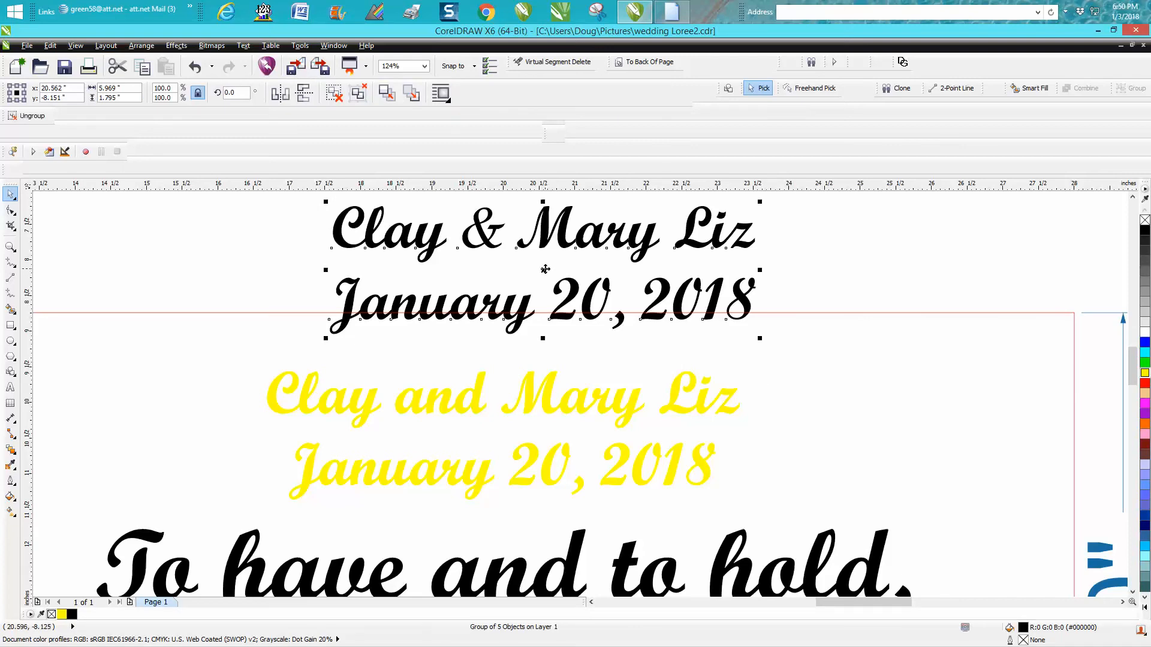
left_click_drag(544, 277, 505, 434)
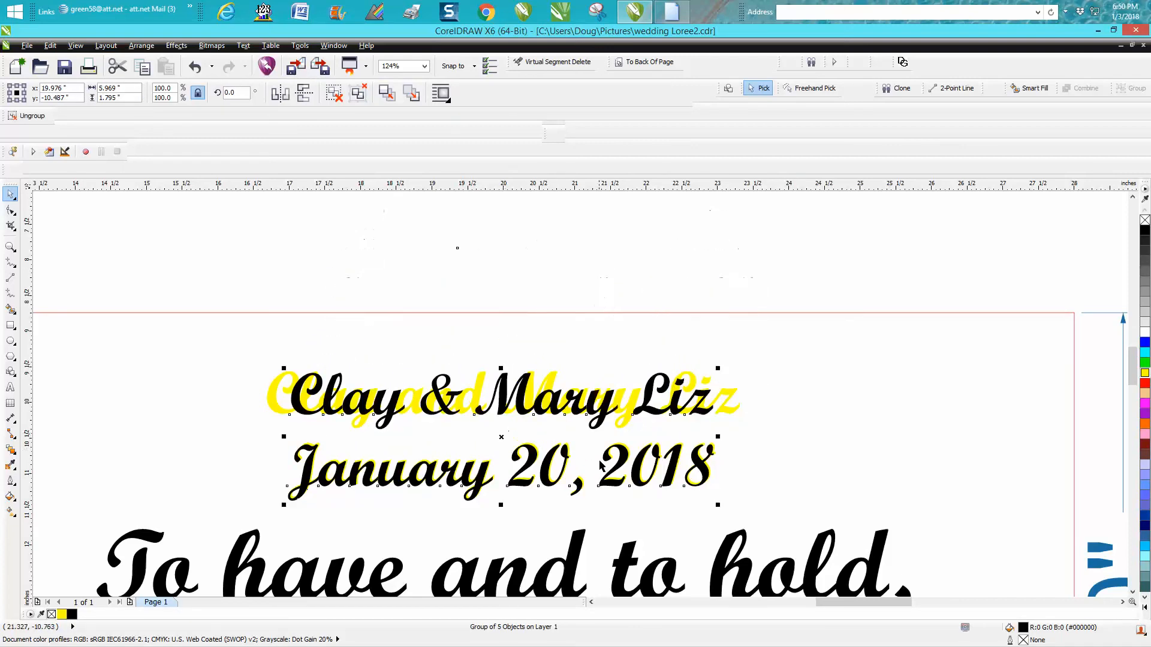
Set the nudge distance to 0.001 in
left_click(10, 246)
left_click_drag(228, 390, 804, 524)
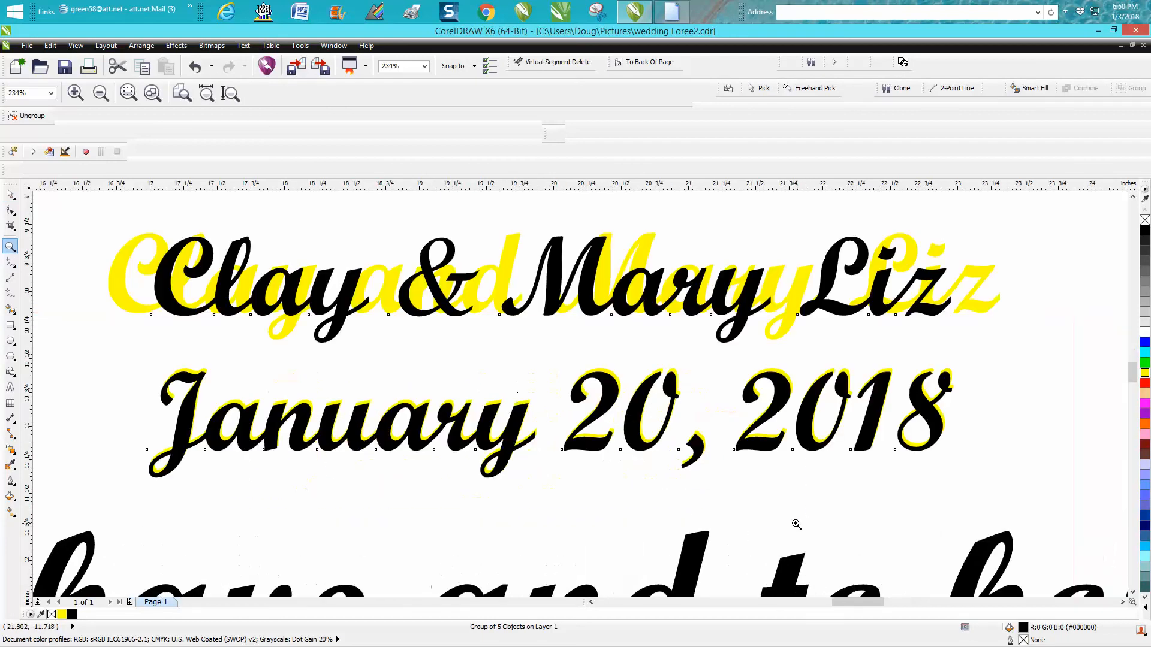
left_click(10, 194)
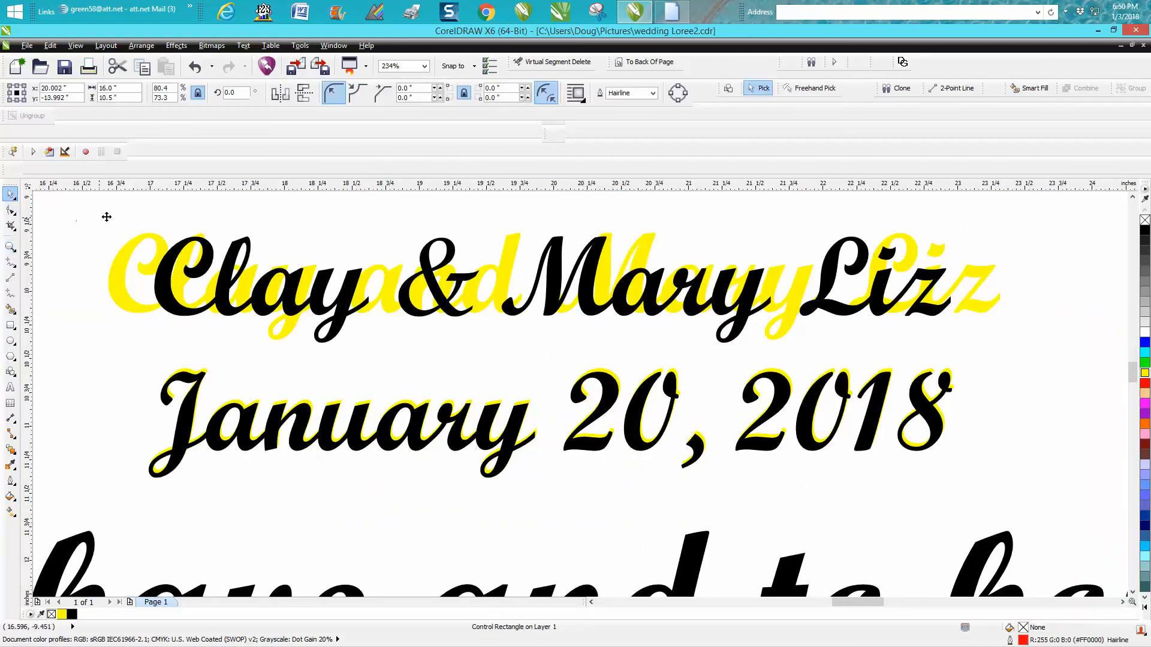
scroll(444, 316, "down", 2)
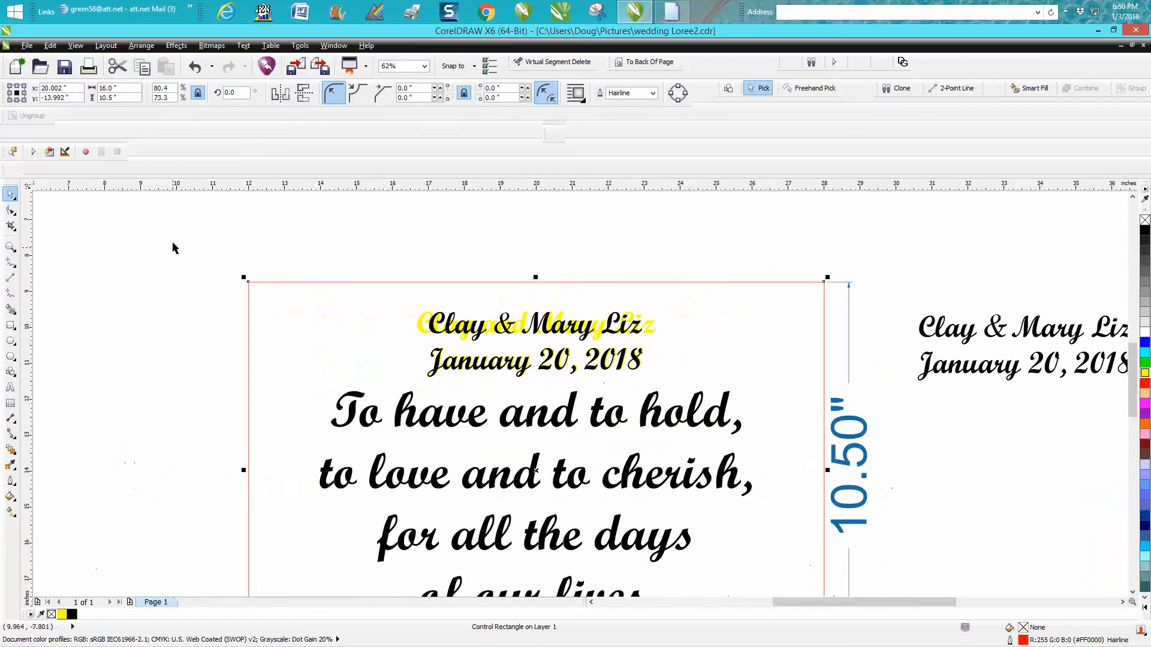
left_click(173, 242)
left_click_drag(297, 96, 269, 94)
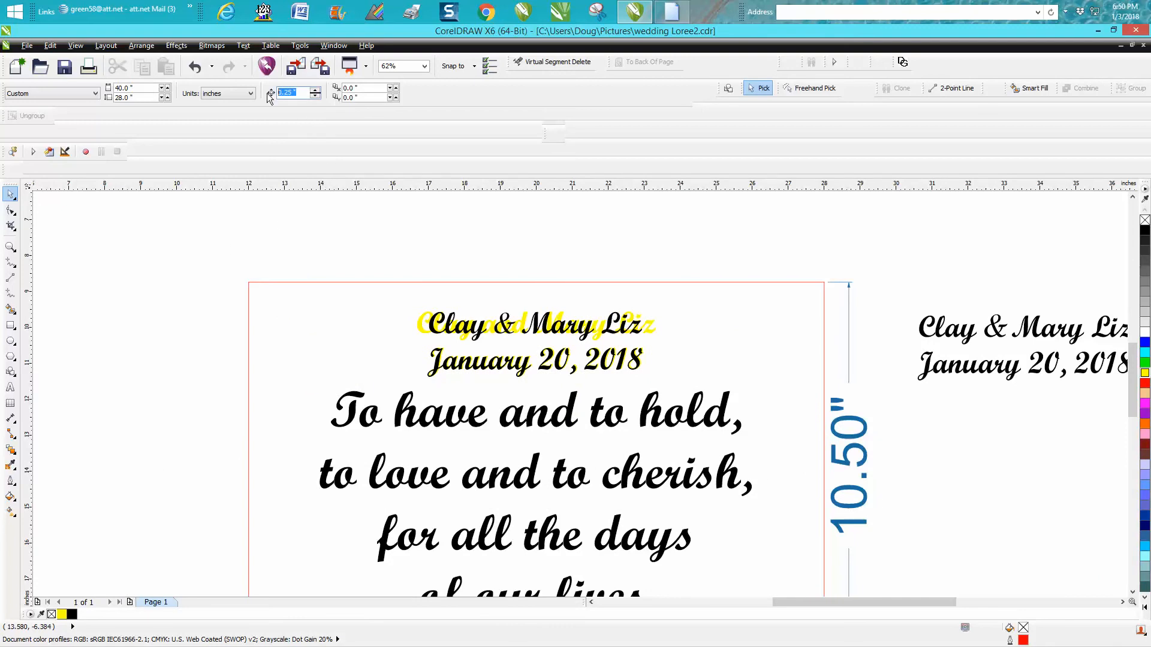
type(".001")
Try to nudge the ampersand text group up and to the right in 0.001 in increments to match the yellow date
left_click(11, 246)
left_click_drag(398, 294, 751, 435)
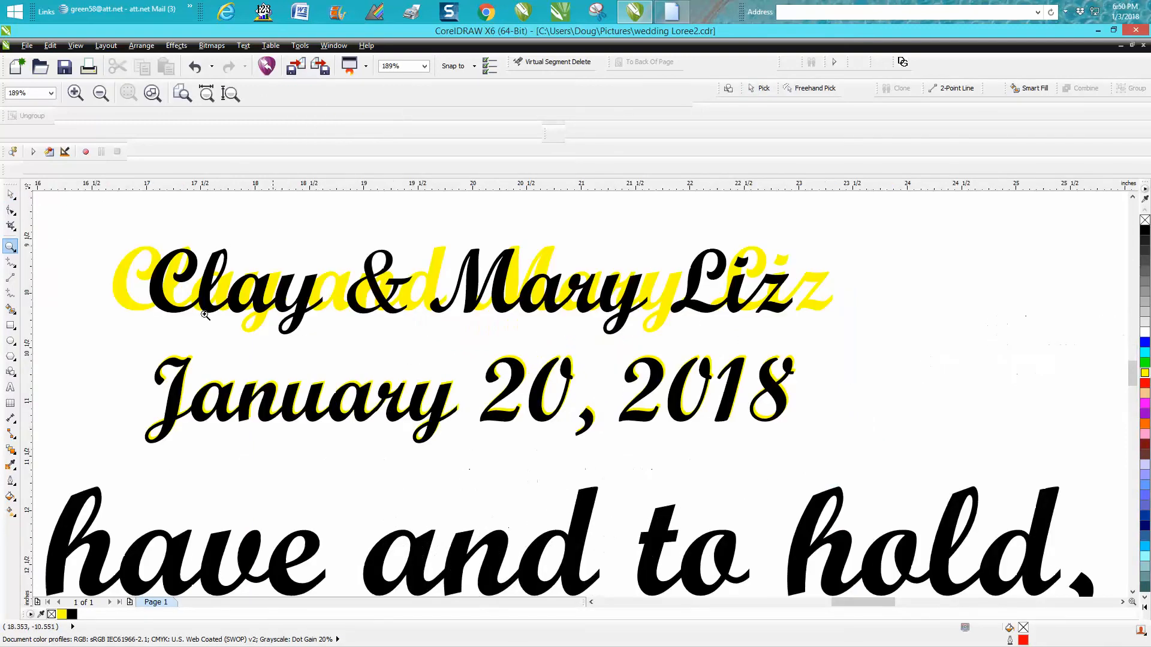
left_click(11, 195)
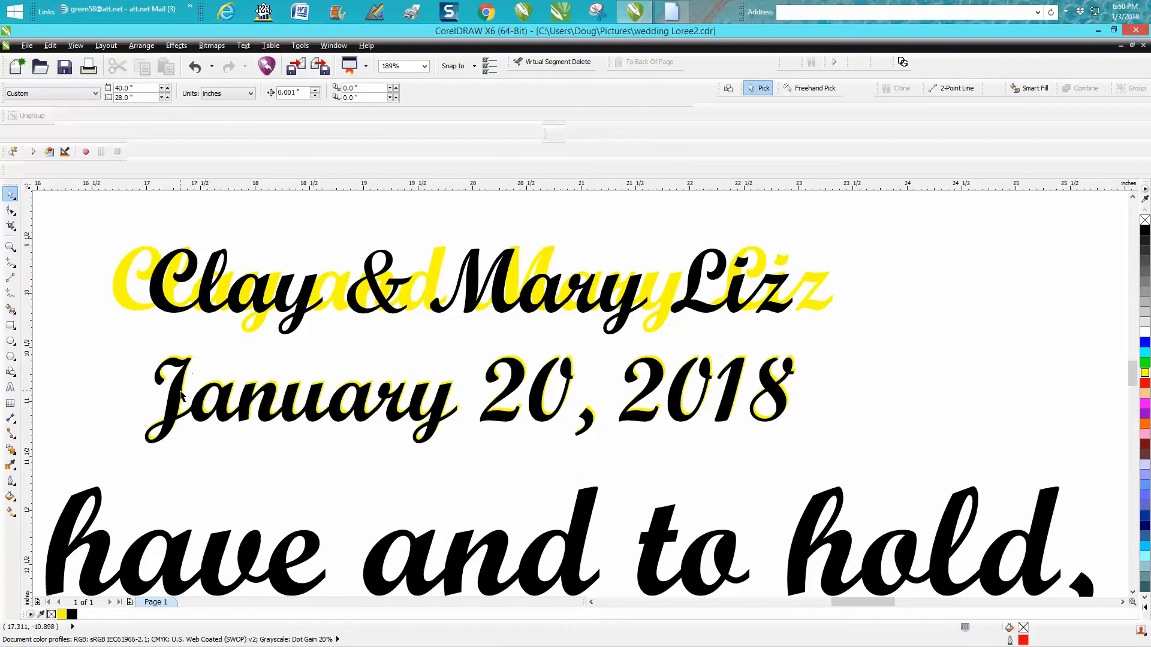
left_click(436, 412)
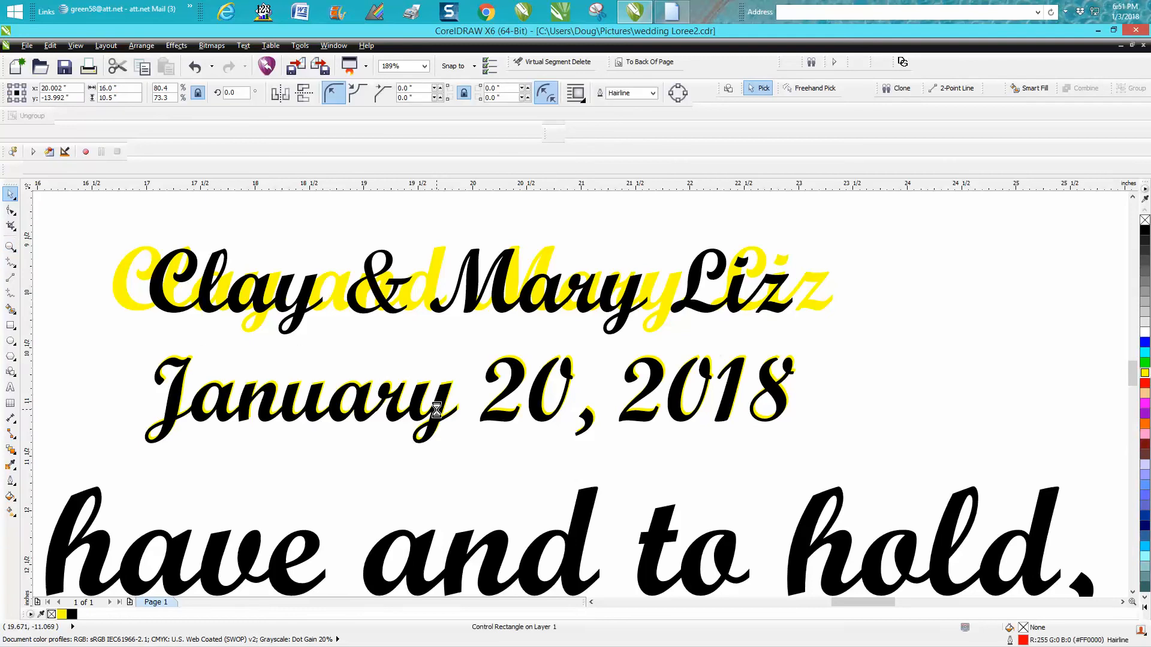
key("Up")
key("Right")
Deselect the red border rectangle and set the nudge distance to 0.019 in
scroll(185, 236, "down", 2)
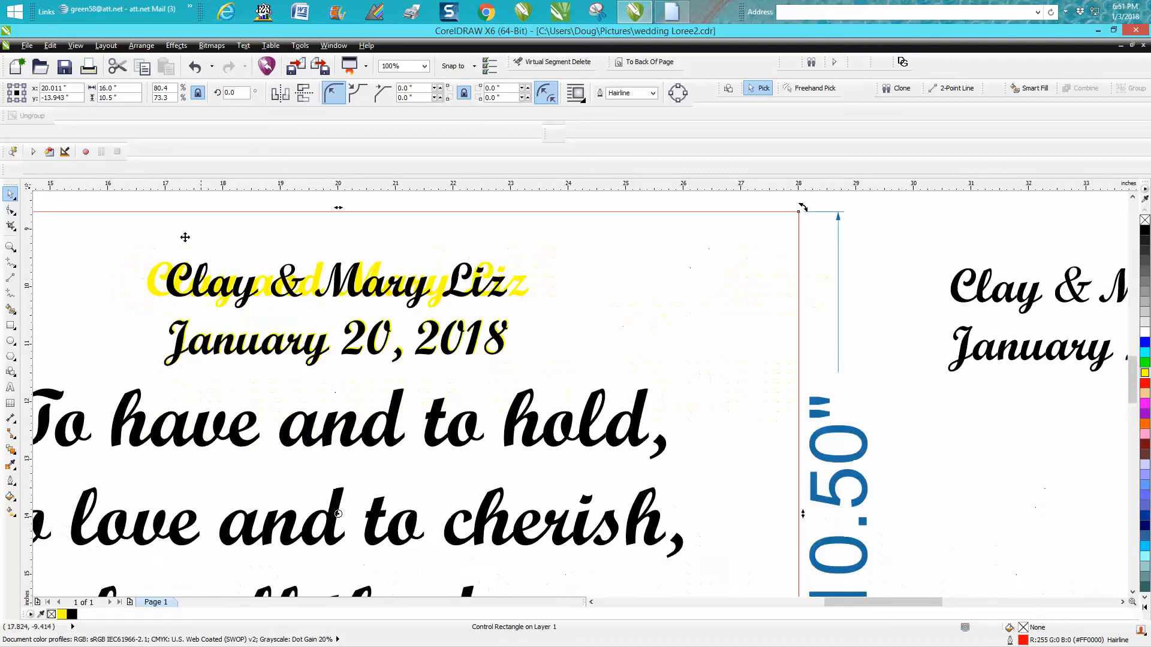
left_click(200, 206)
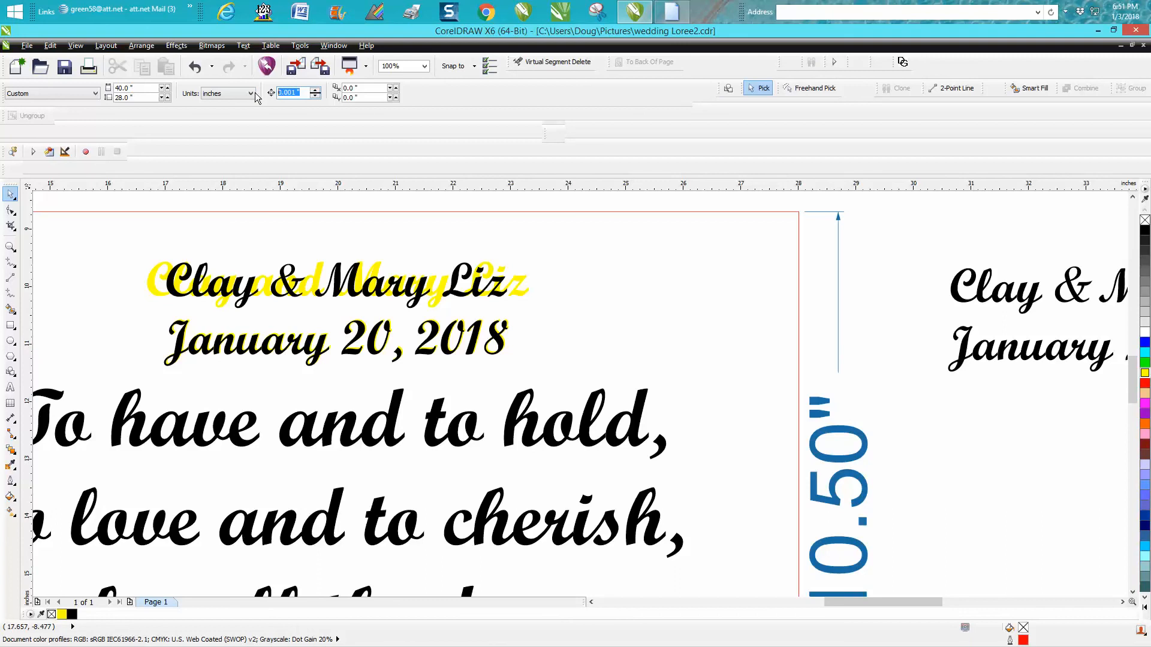
type(".019")
Try to nudge the ampersand text group upward over the yellow reference in 0.019 in increments
left_click(10, 247)
left_click_drag(131, 299, 566, 408)
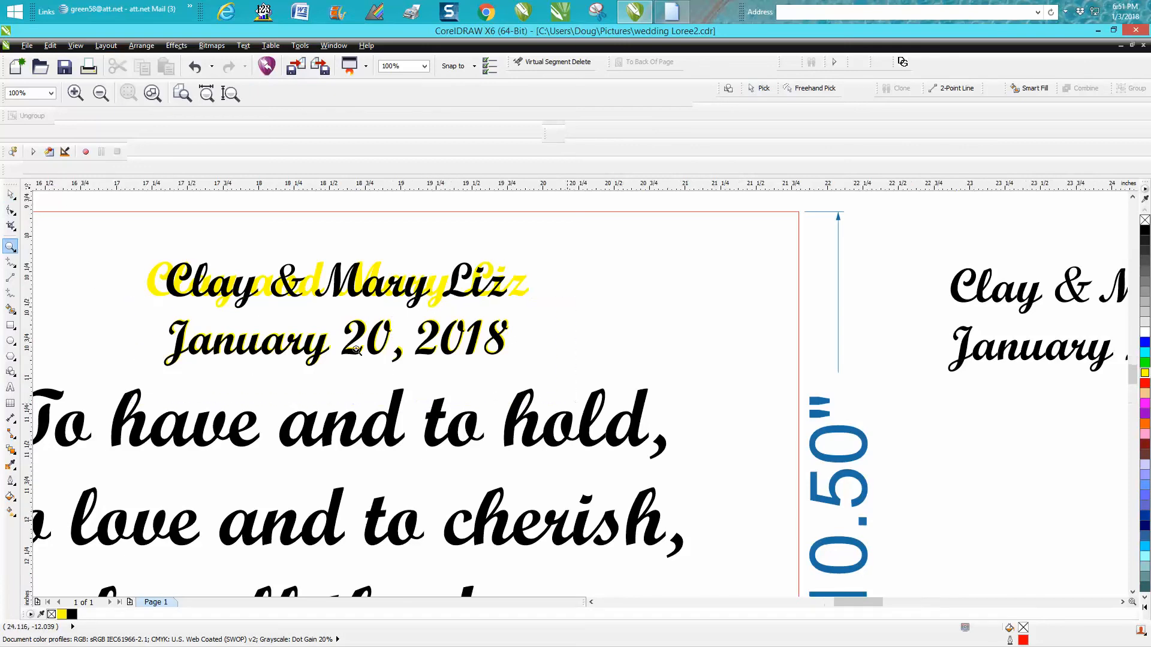
left_click(10, 193)
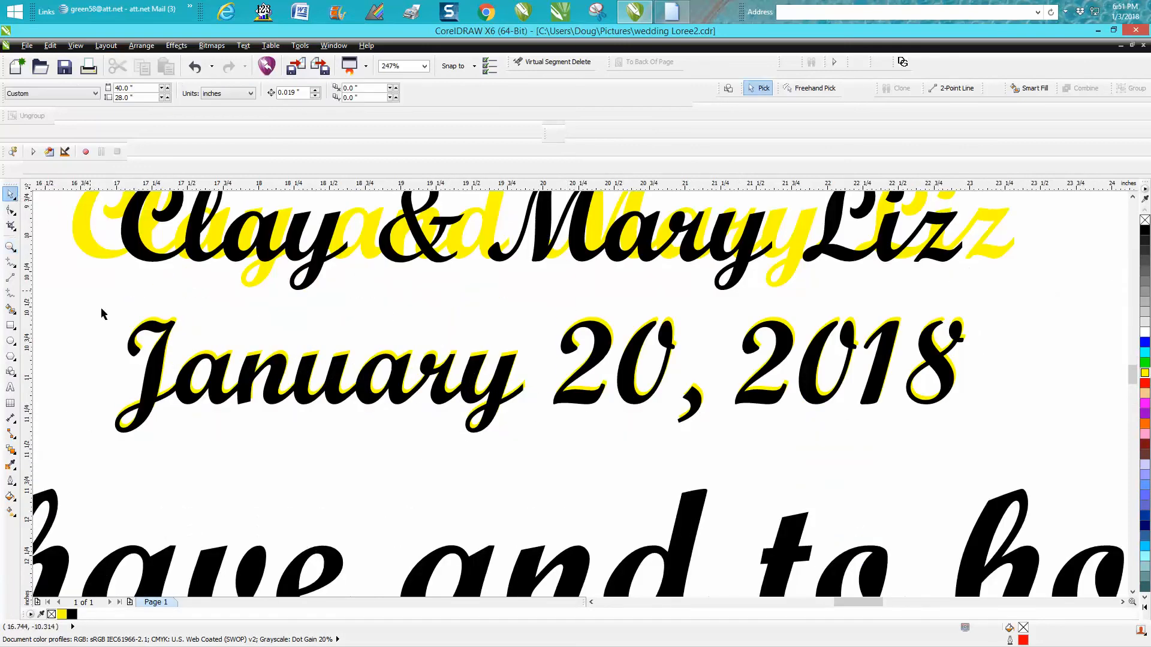
left_click(154, 377)
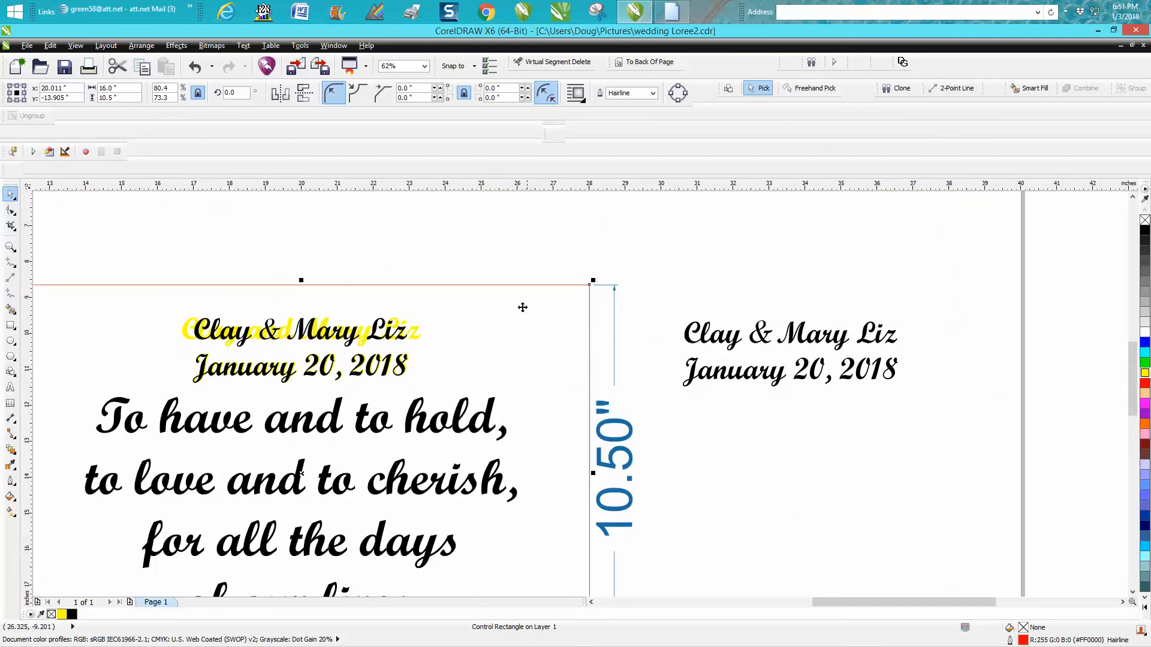
left_click(367, 288)
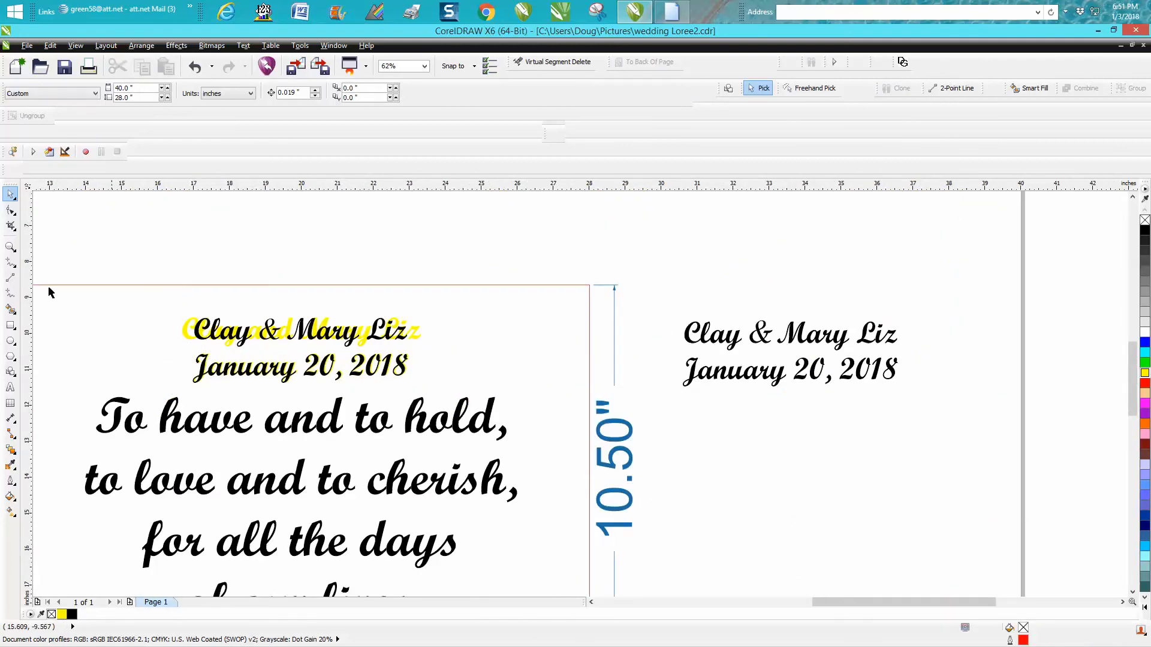
Nudge the ampersand text group 0.019 in up and 0.019 in right, placing its centre at x 19.995, y -10.468 in
left_click(10, 246)
left_click_drag(150, 280, 516, 413)
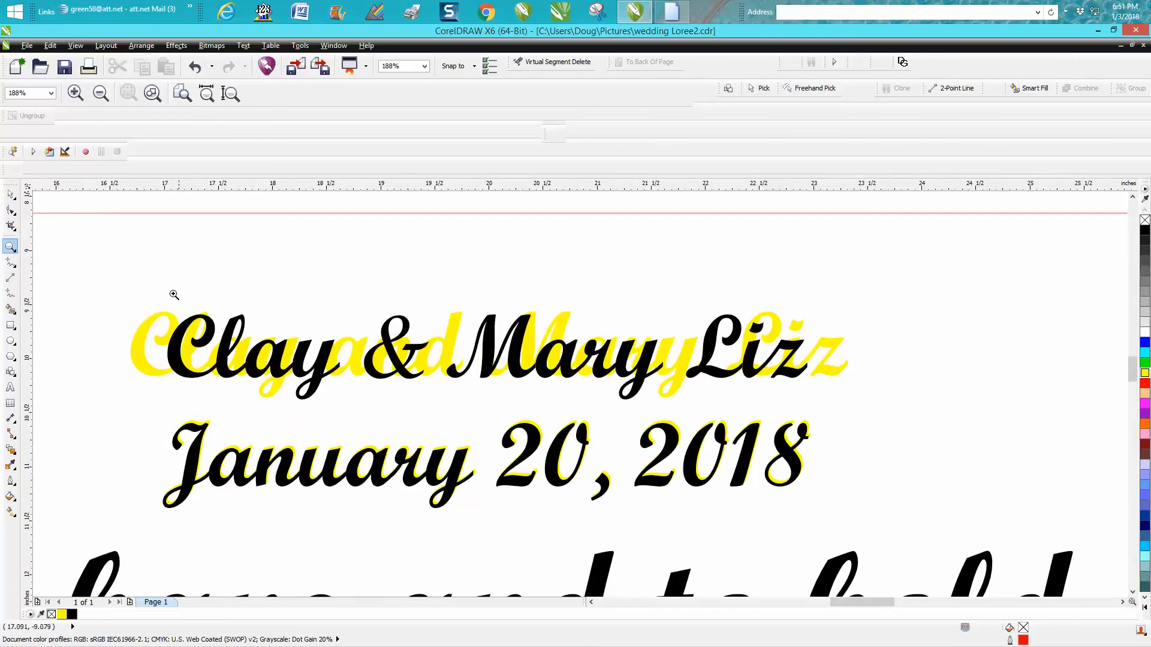
left_click(10, 194)
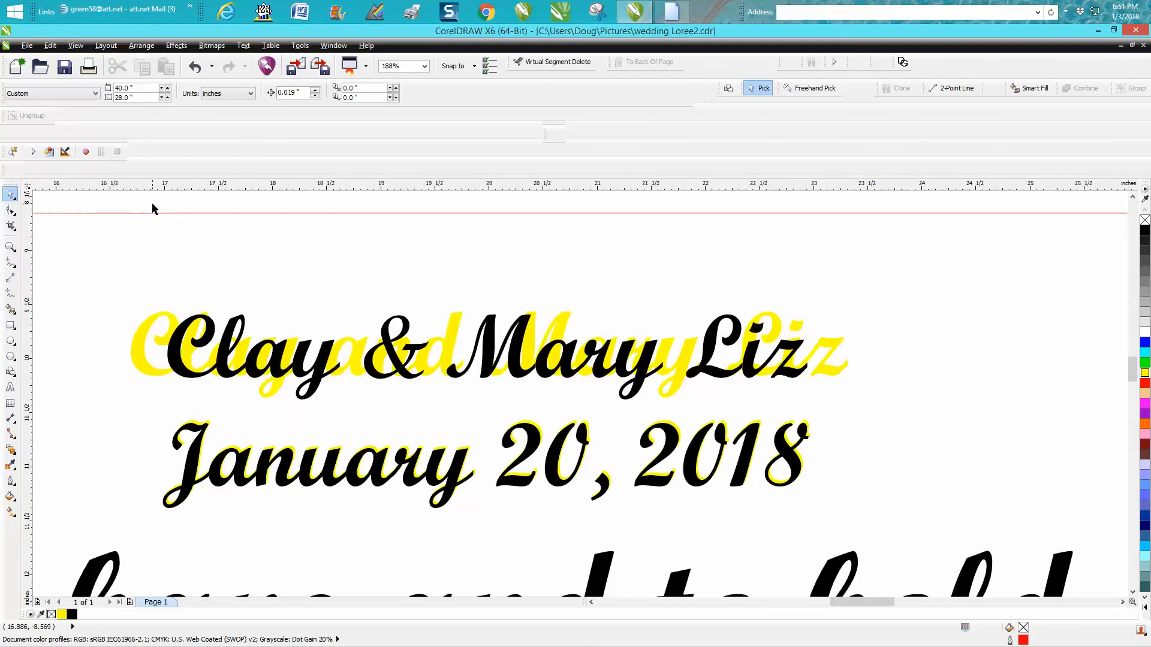
left_click_drag(161, 205, 817, 511)
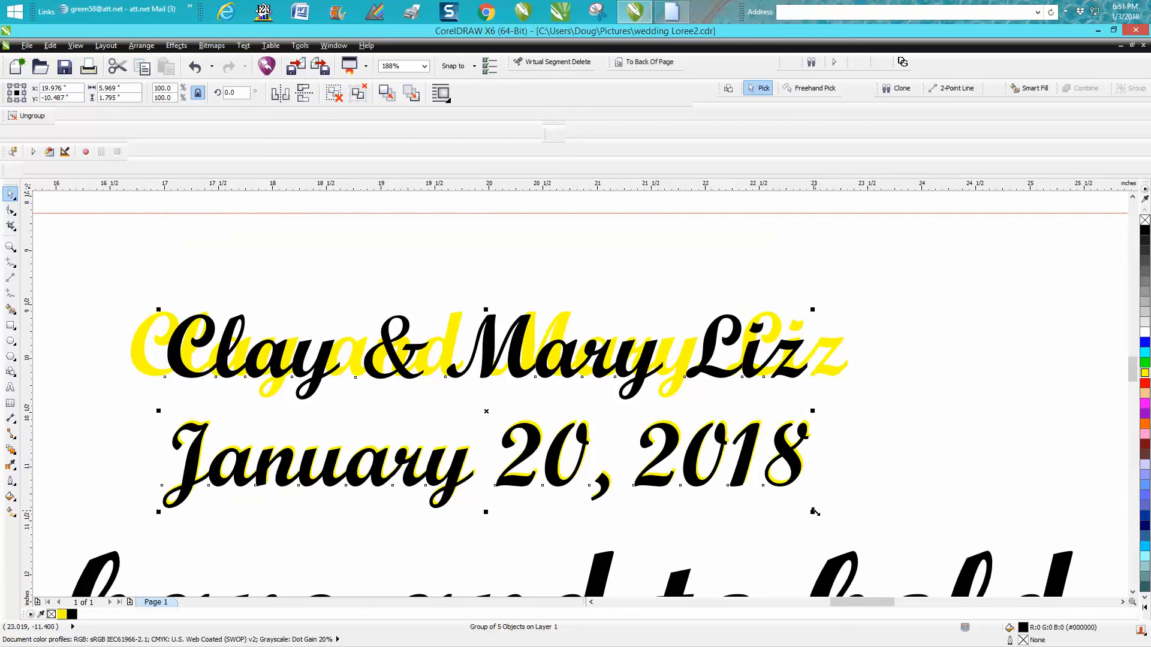
key("Up")
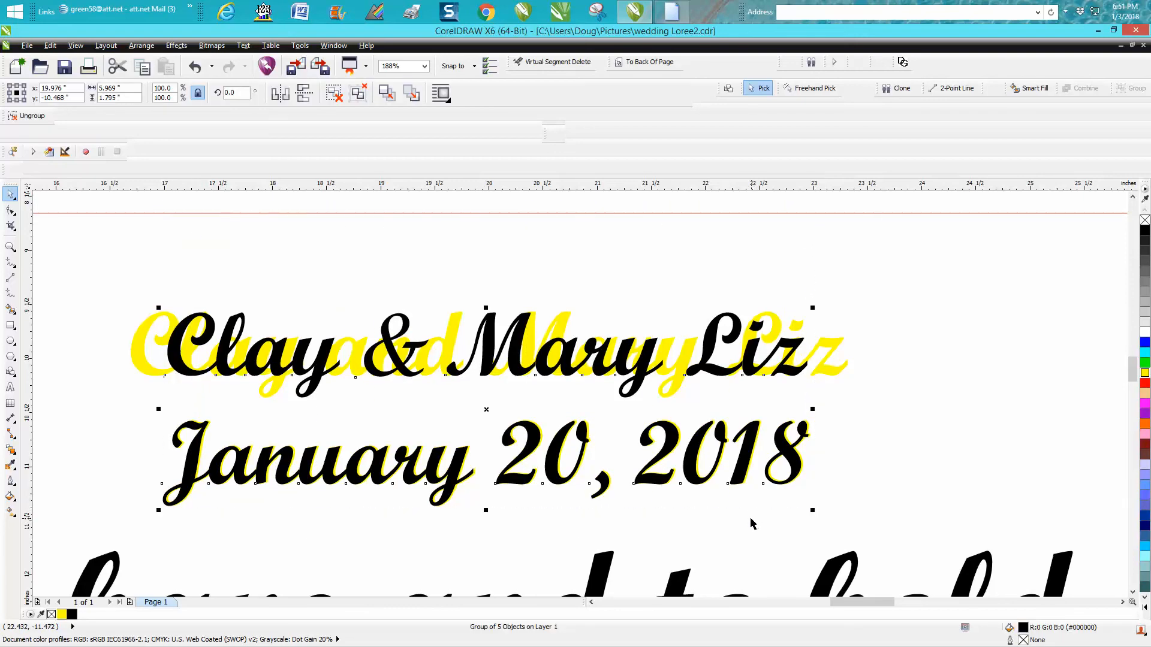
key("Right")
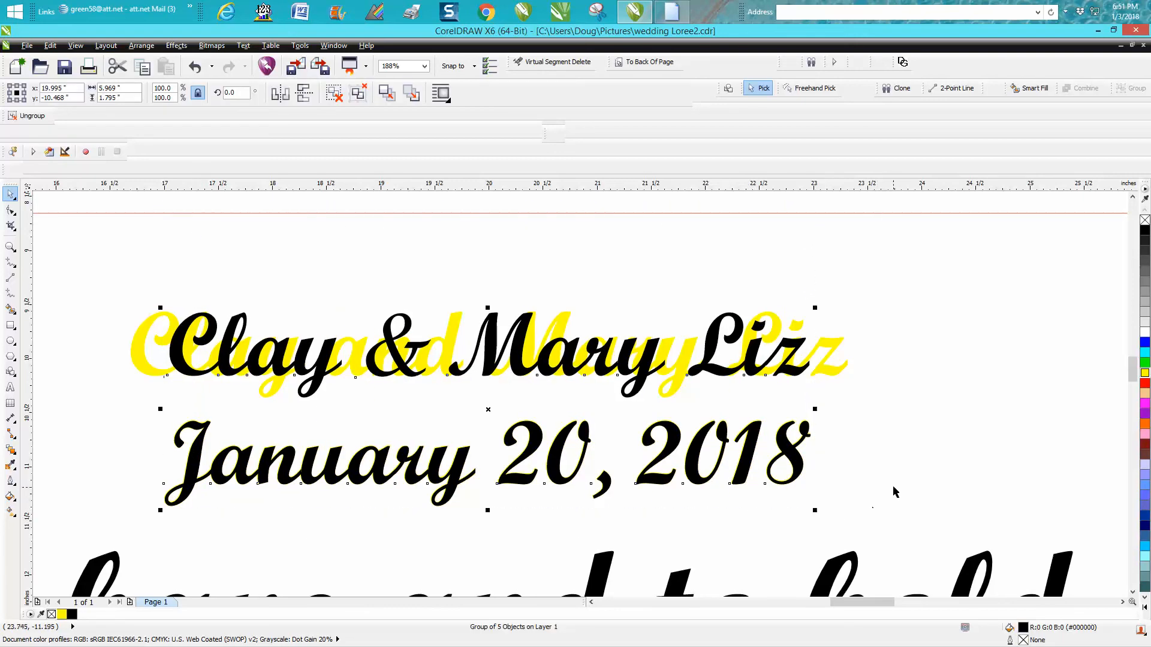
left_click_drag(867, 461, 867, 459)
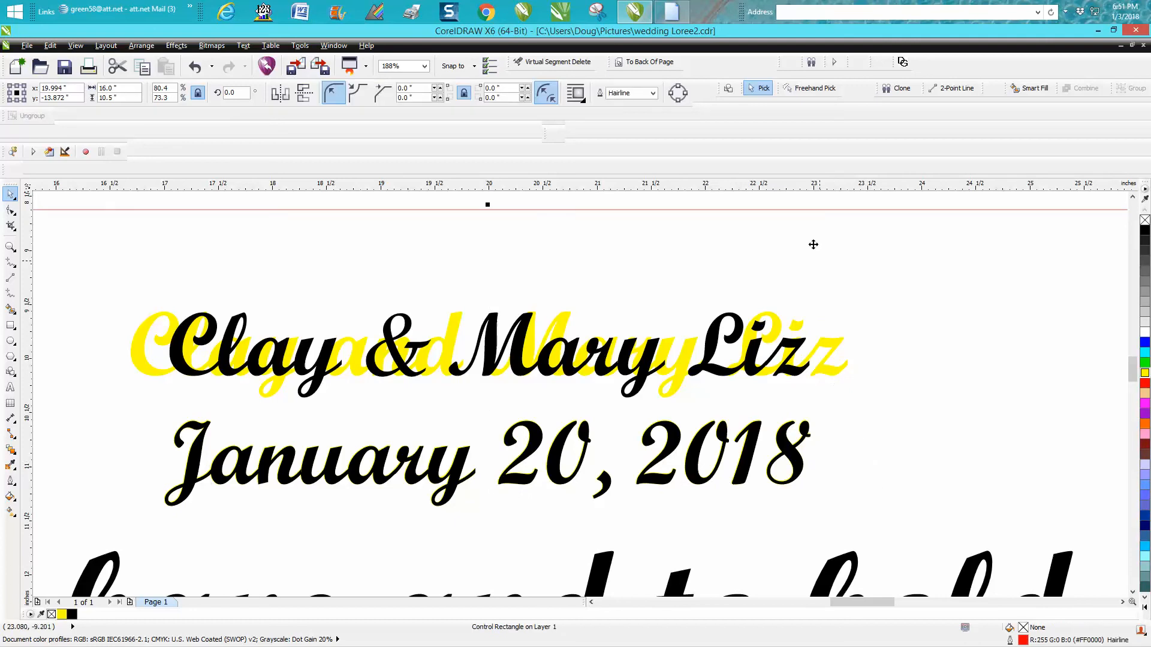
left_click(818, 206)
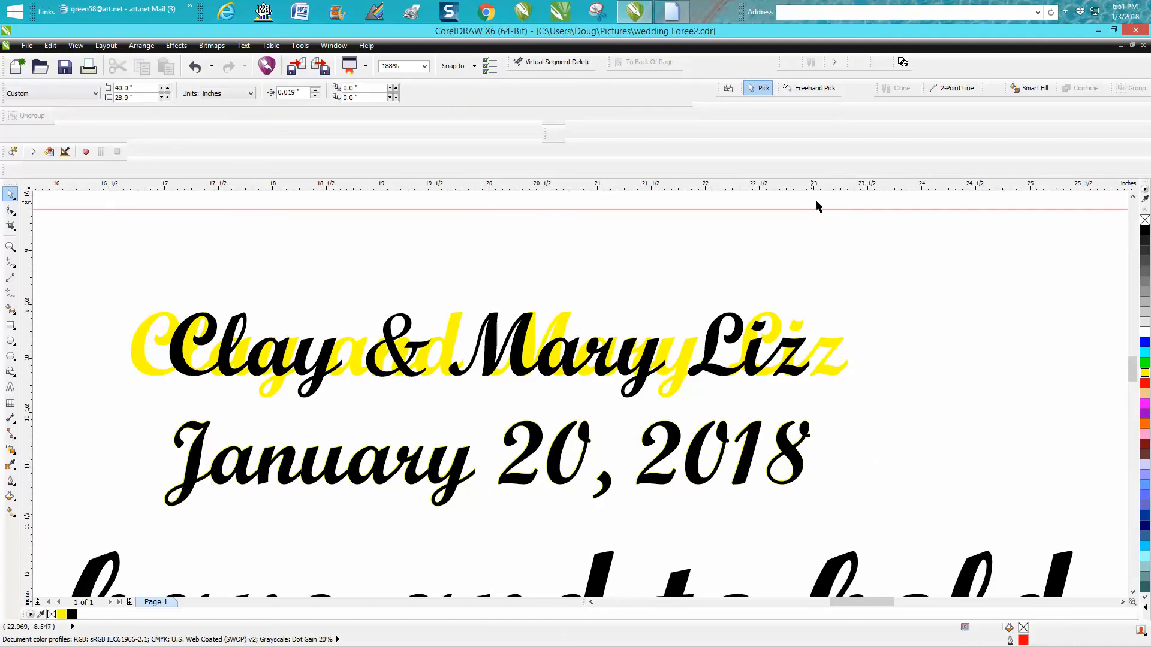
Send the red border rectangle to the back of the page, behind the heading texts
left_click(838, 348)
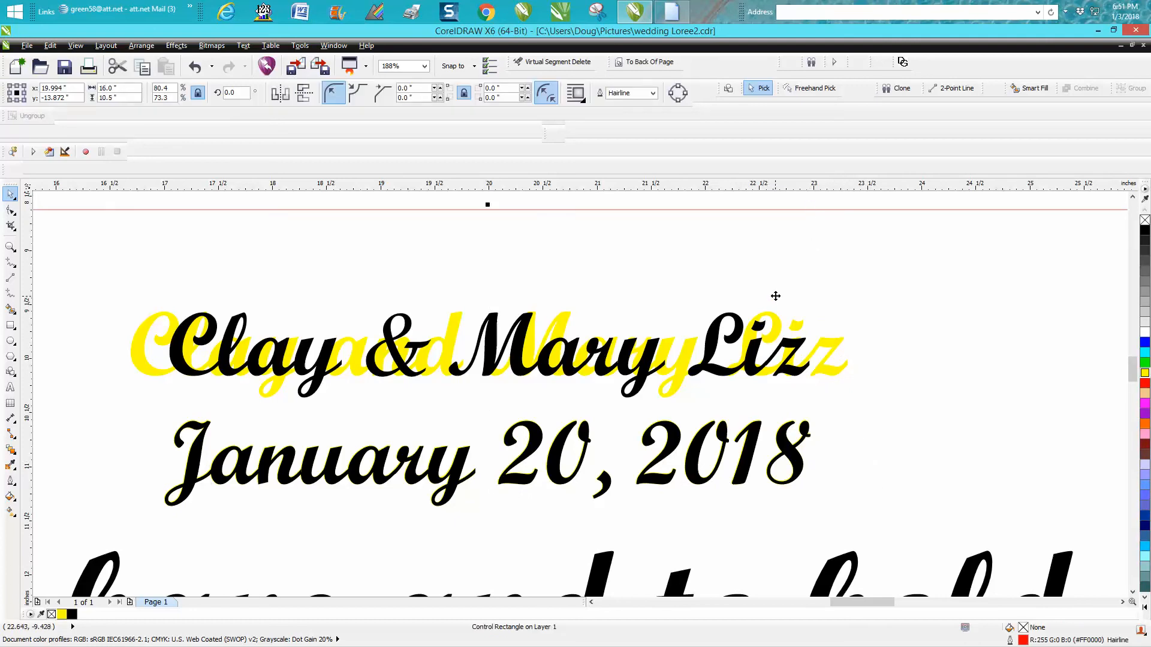
scroll(774, 298, "down", 4)
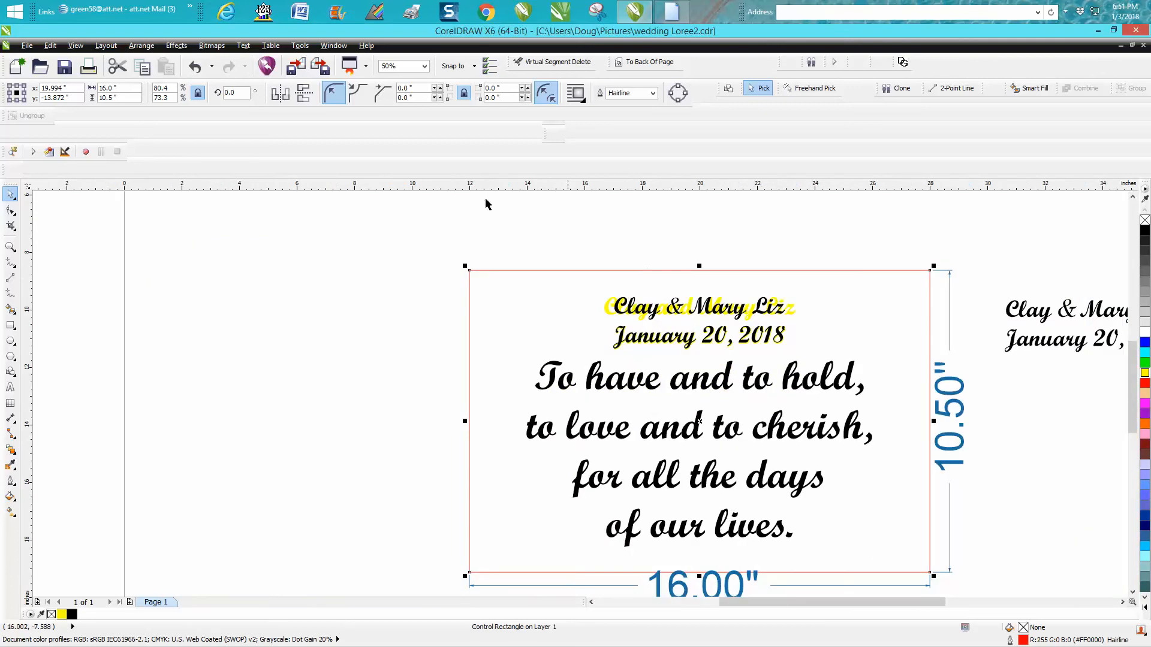
left_click(152, 48)
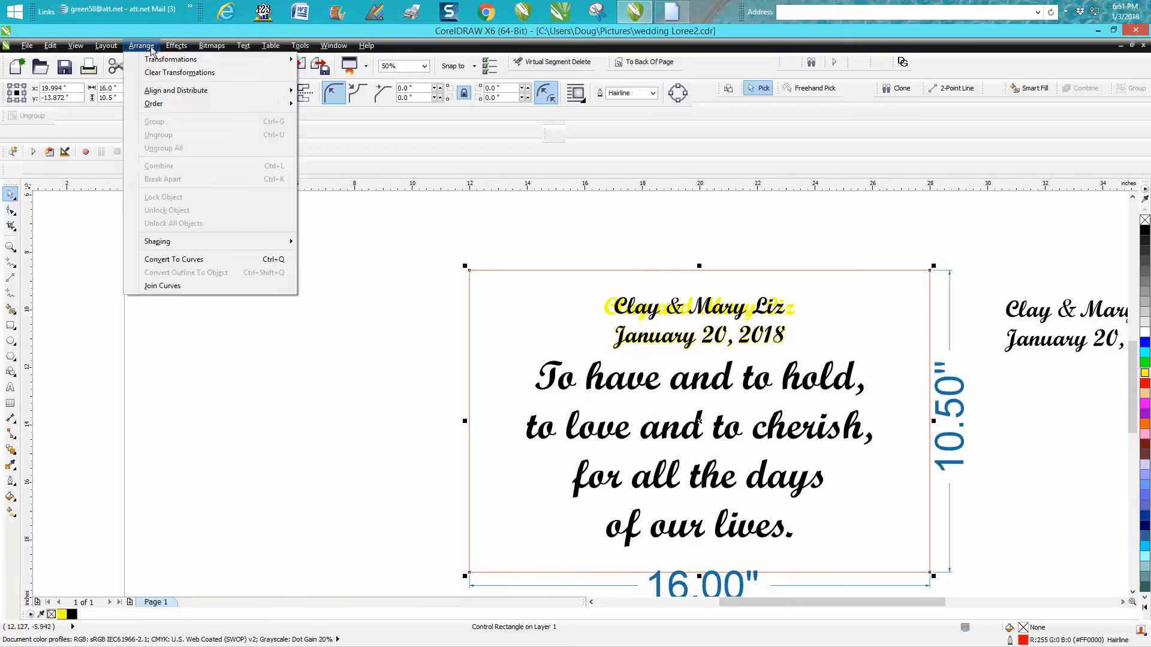
mouse_move(172, 106)
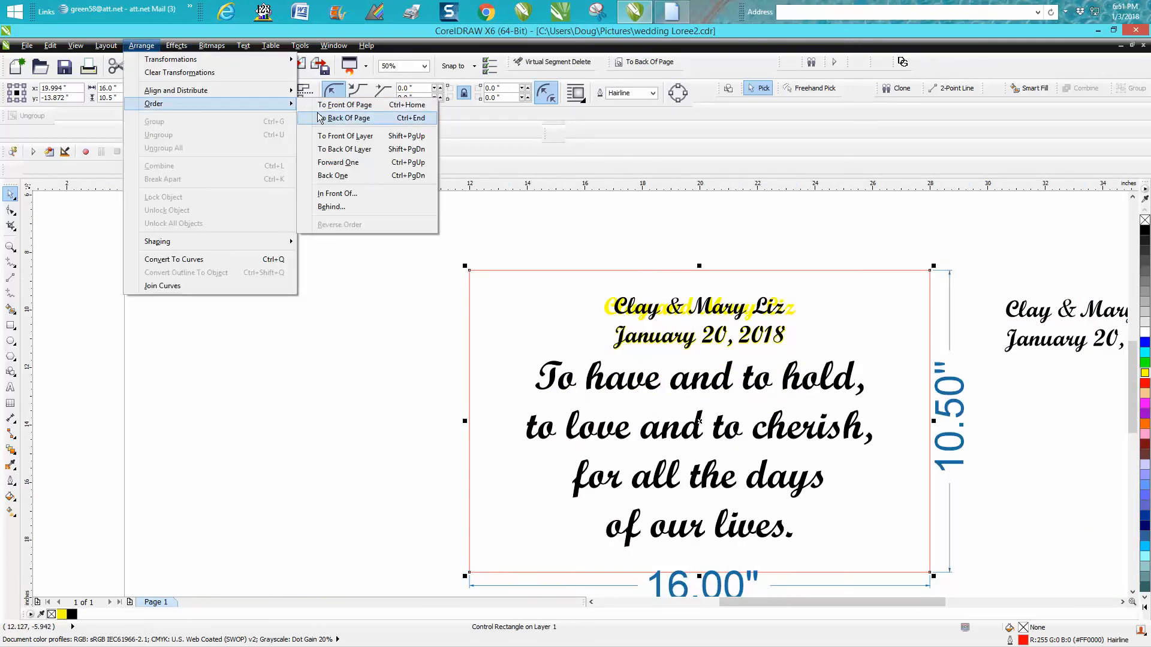
left_click(339, 118)
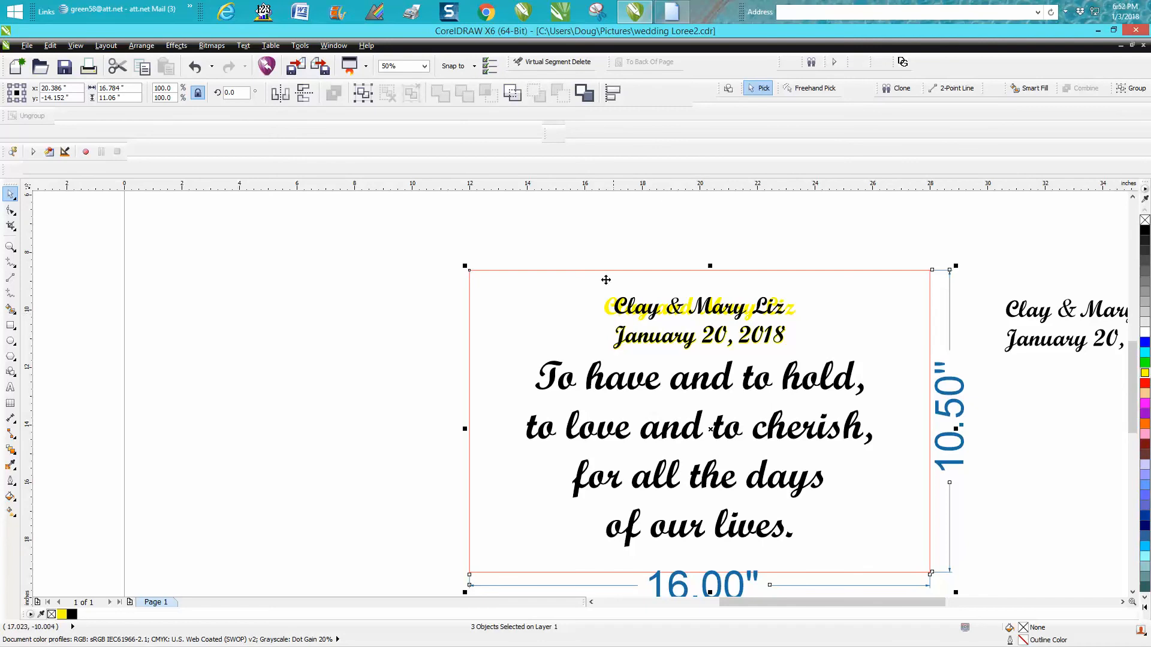
Delete the yellow original names-and-date text from behind the ampersand version
left_click(603, 262)
left_click(609, 310)
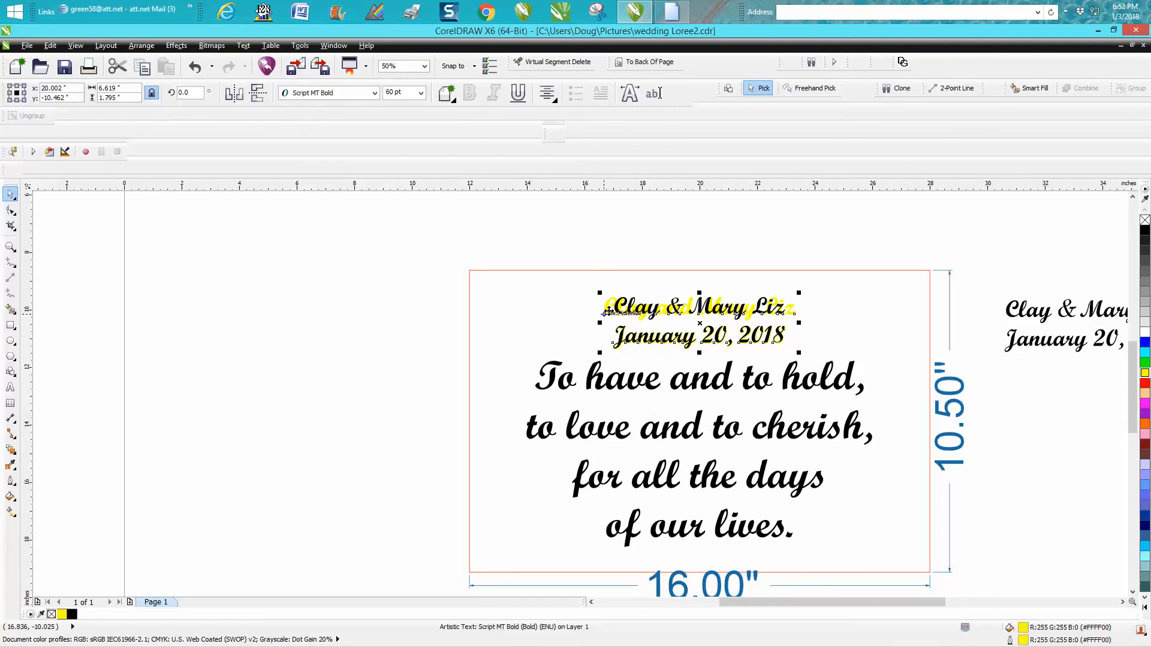
key("Delete")
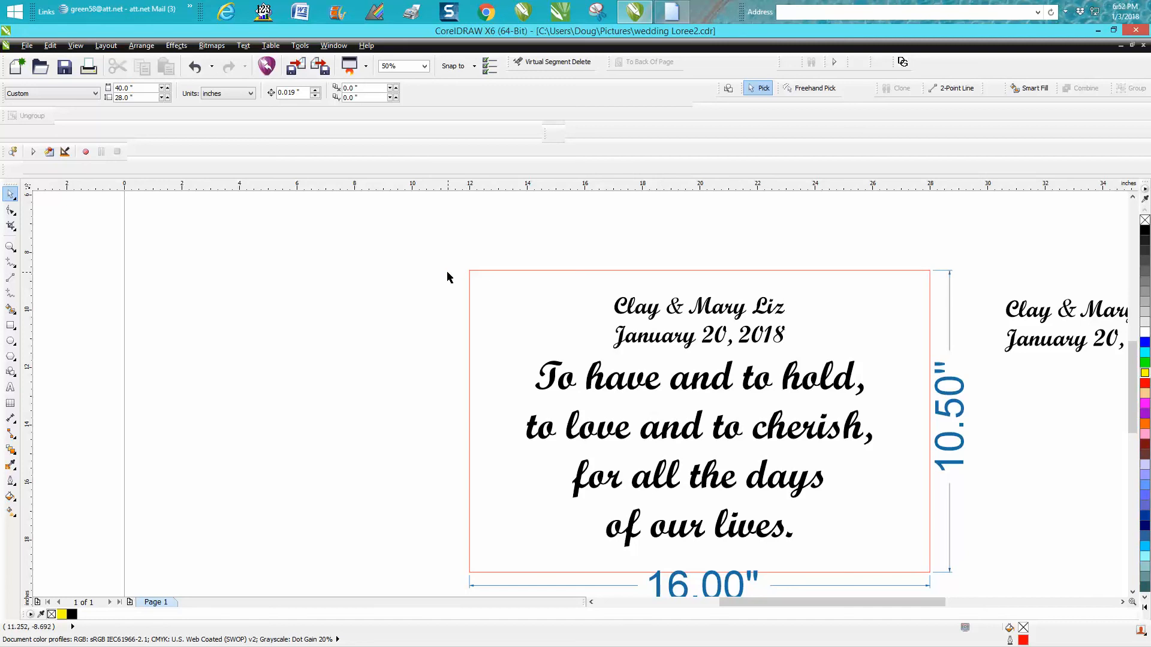
Bring up the Snipping Tool's launch options with the whole sign in view
left_click(10, 248)
left_click_drag(469, 266, 977, 574)
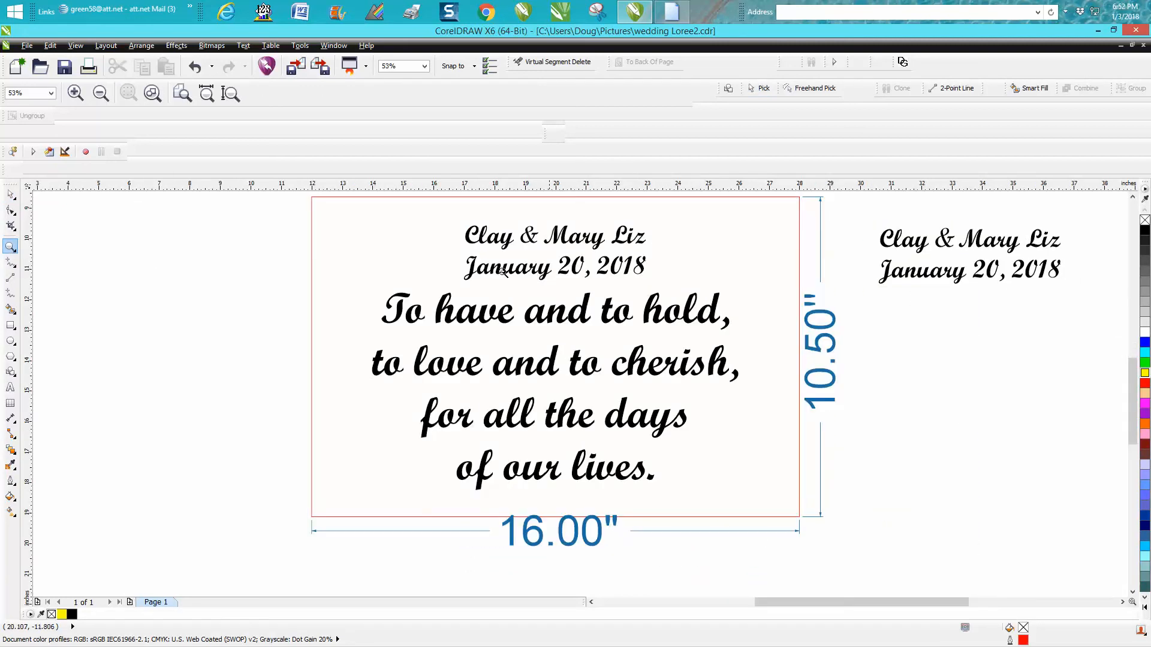
right_click(596, 13)
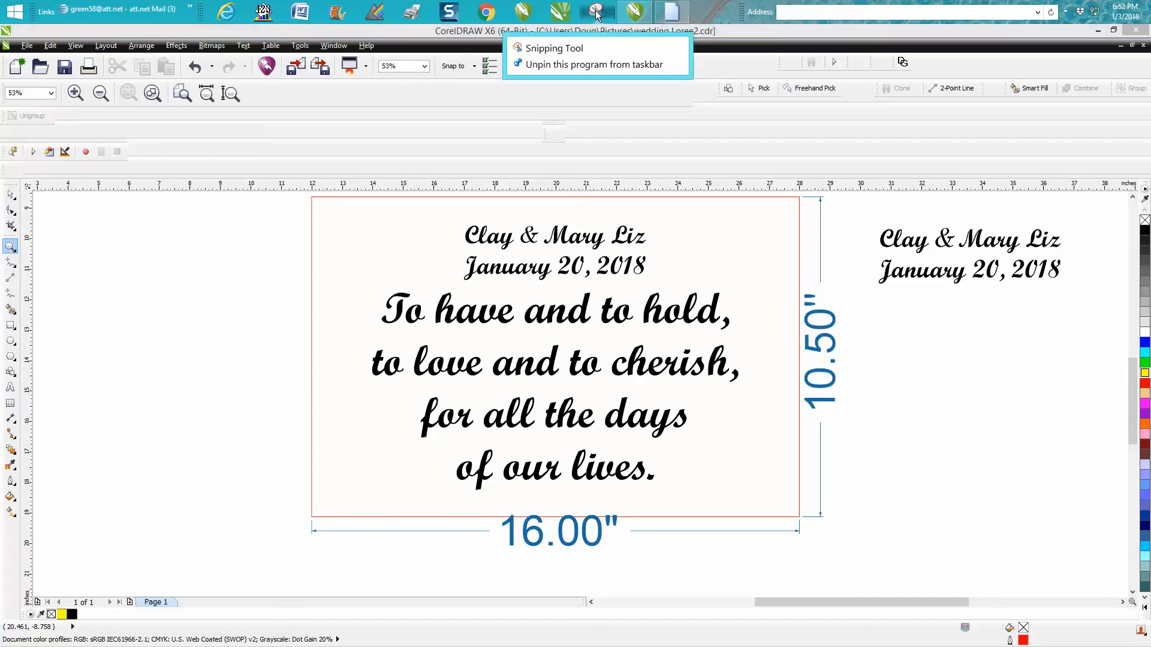